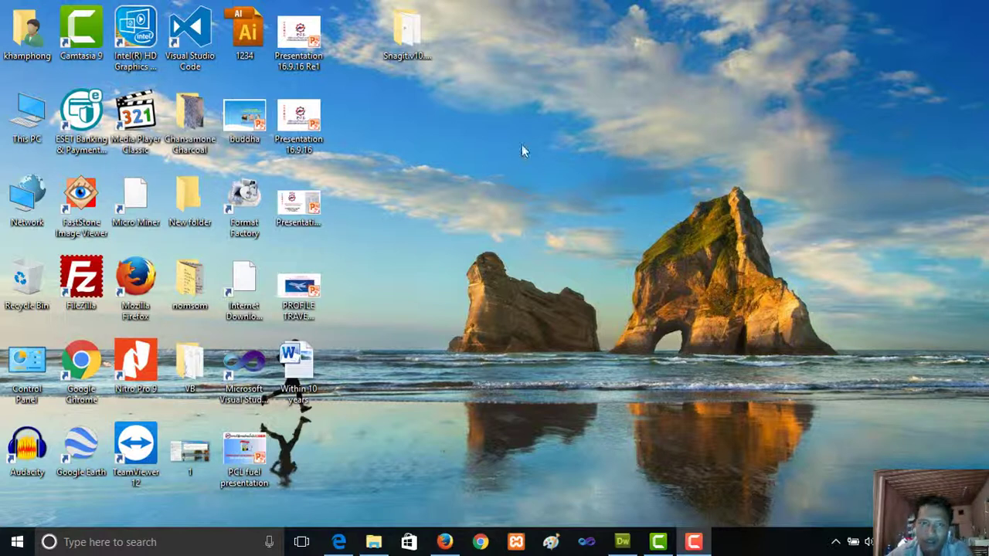
Search Windows for "run" and open the Run dialog
{"action": "left_click", "coordinate": [404, 39]}
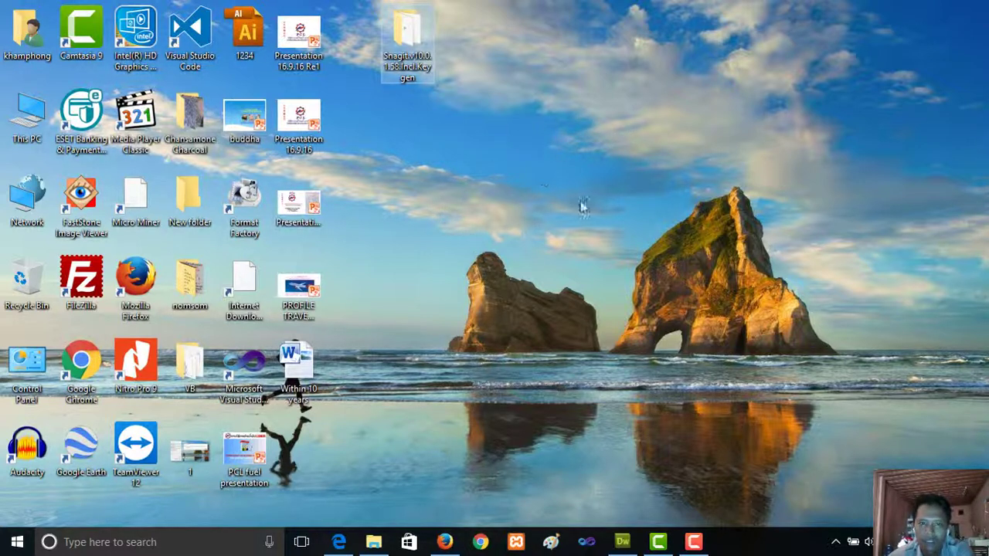
{"action": "left_click", "coordinate": [17, 546]}
{"action": "left_click", "coordinate": [95, 541]}
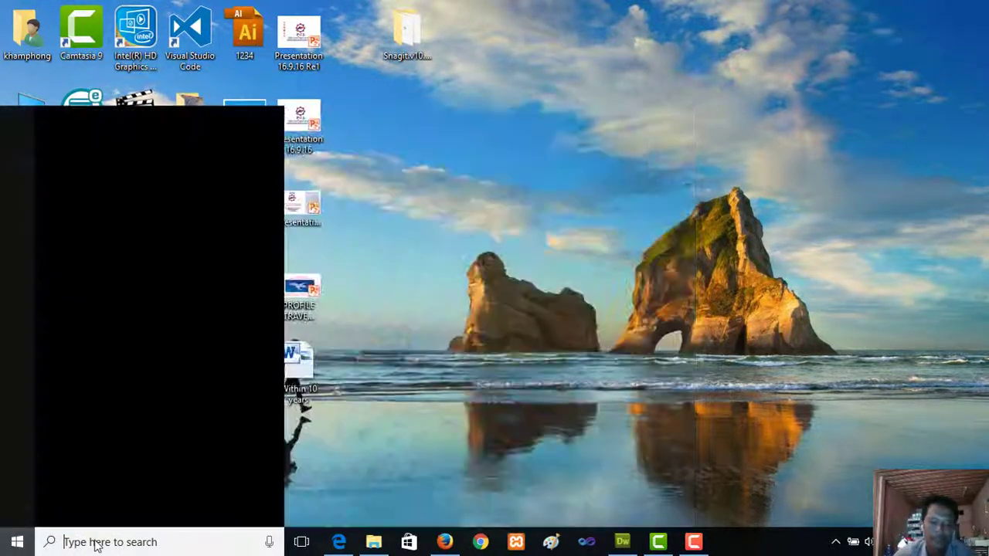
{"action": "type", "text": "run"}
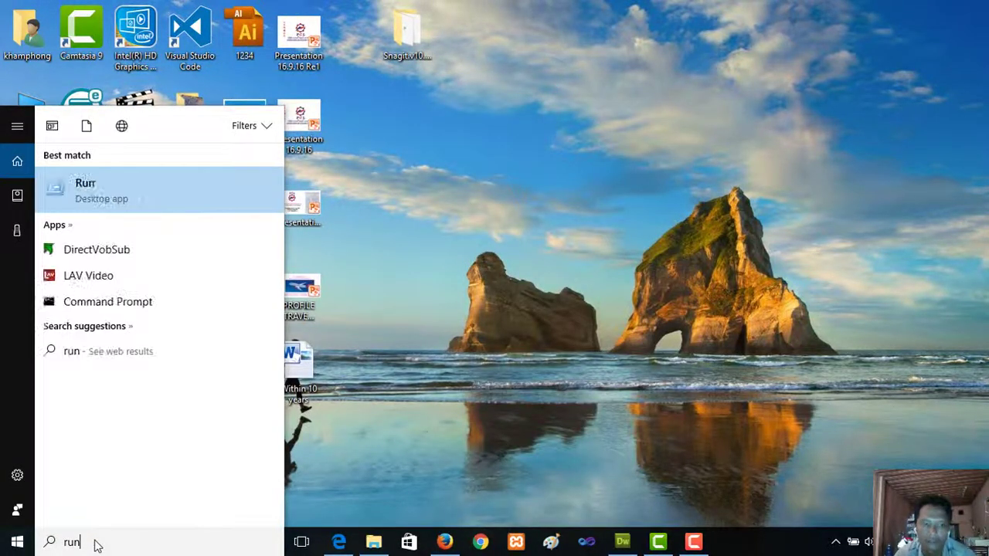
{"action": "key", "text": "Return"}
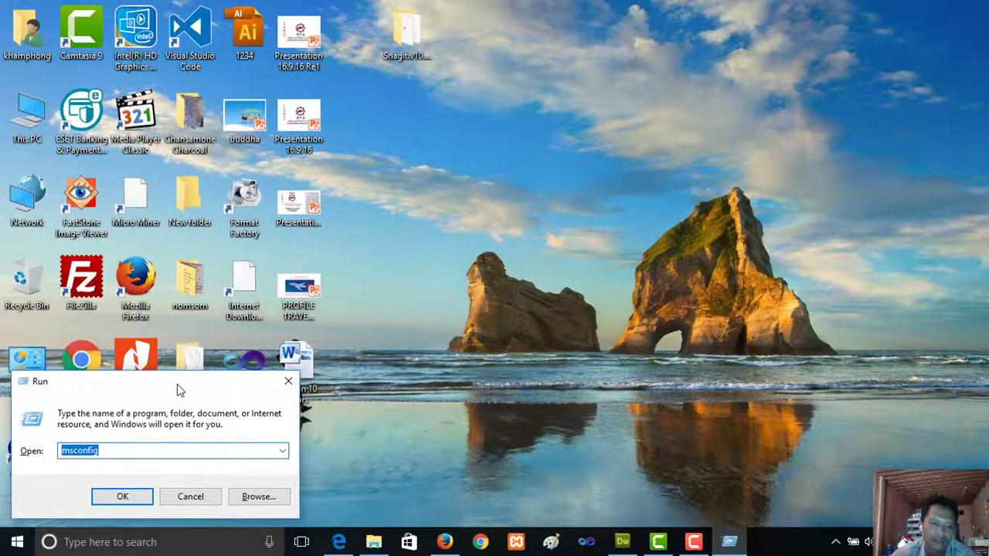
Launch System Configuration by running the command msconfig
{"action": "left_click", "coordinate": [113, 449]}
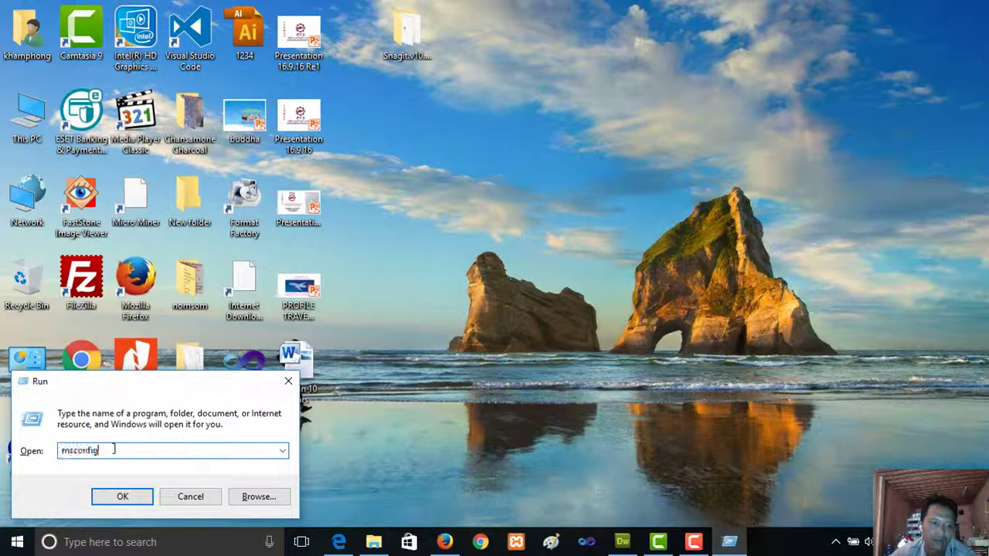
{"action": "key", "text": "BackSpace"}
{"action": "key", "text": "BackSpace"}
{"action": "key", "text": "BackSpace"}
{"action": "key", "text": "BackSpace"}
{"action": "key", "text": "BackSpace"}
{"action": "key", "text": "BackSpace"}
{"action": "key", "text": "BackSpace"}
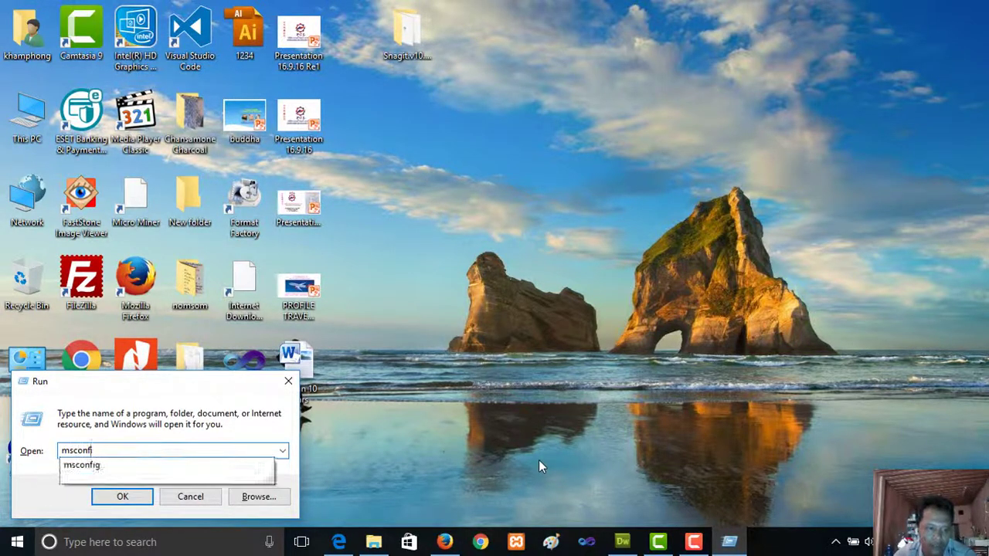
{"action": "type", "text": "m"}
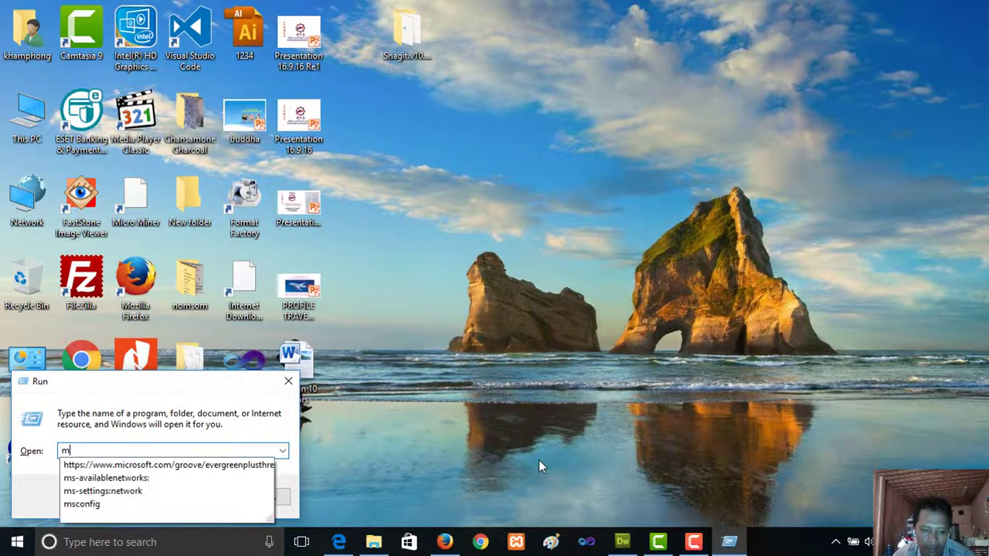
{"action": "type", "text": "scongi"}
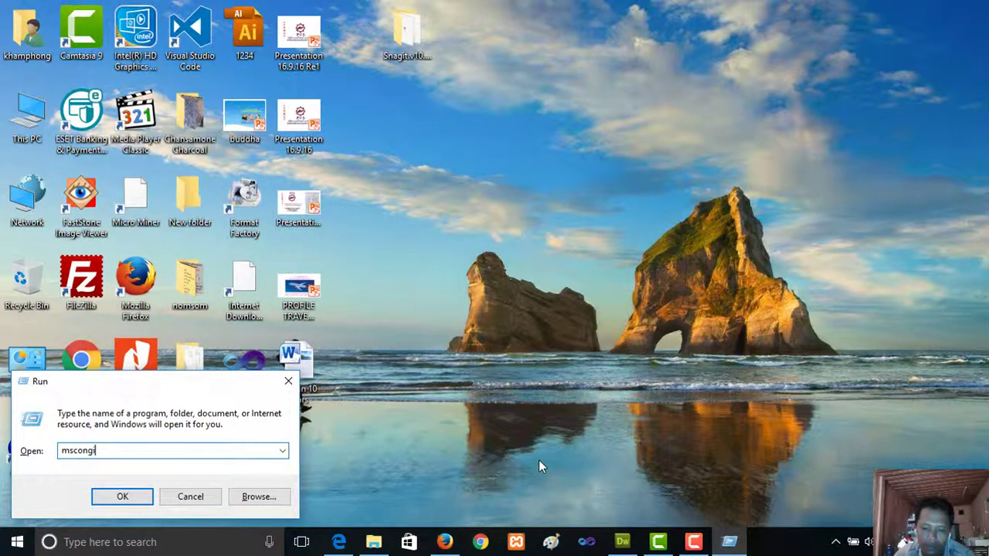
{"action": "key", "text": "BackSpace"}
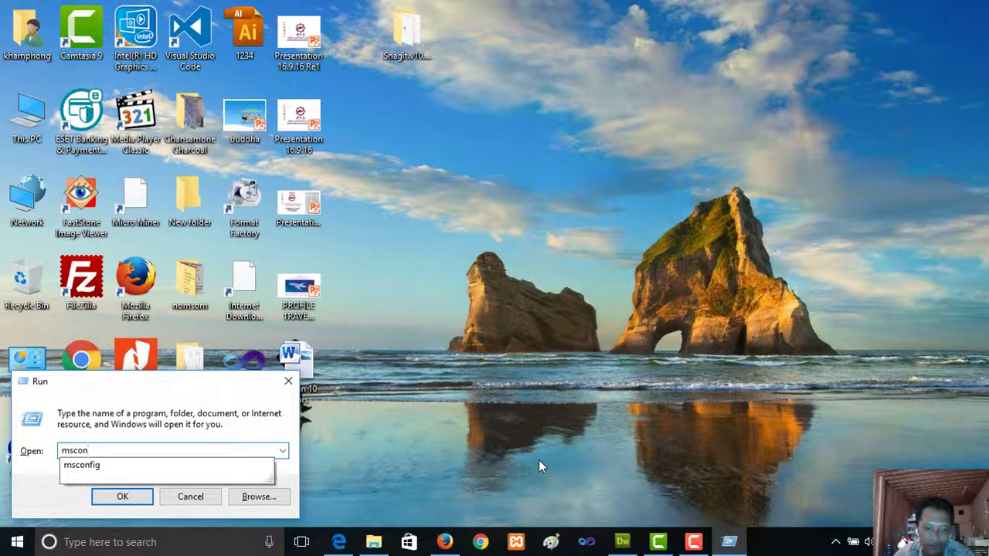
{"action": "type", "text": "fig"}
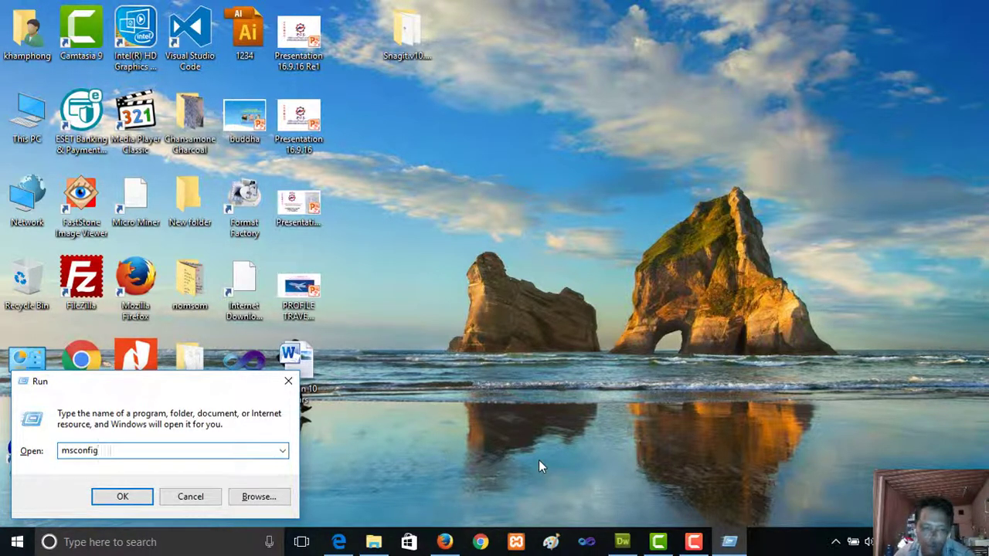
{"action": "key", "text": "Return"}
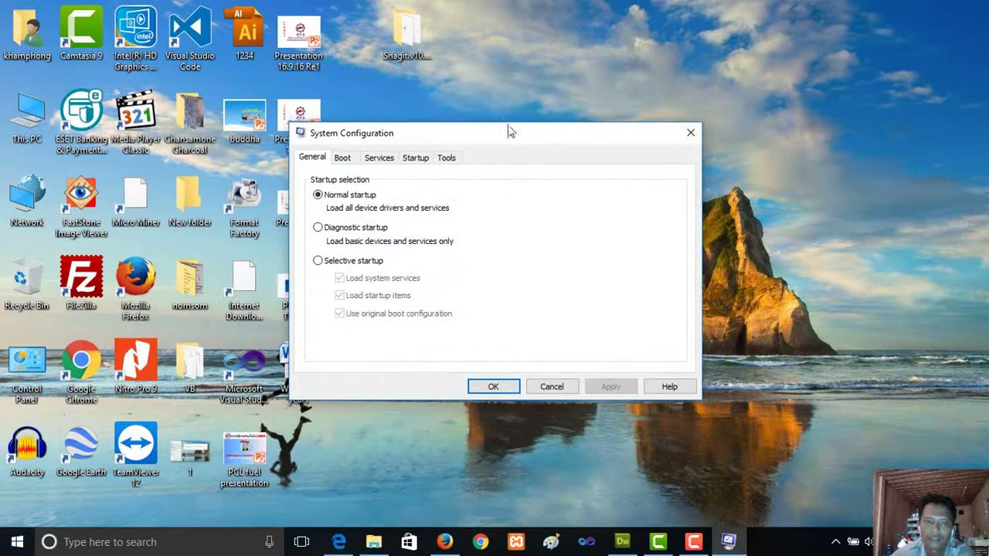
Look over the startup, general and boot settings in System Configuration
{"action": "left_click_drag", "start_coordinate": [508, 132], "coordinate": [430, 119]}
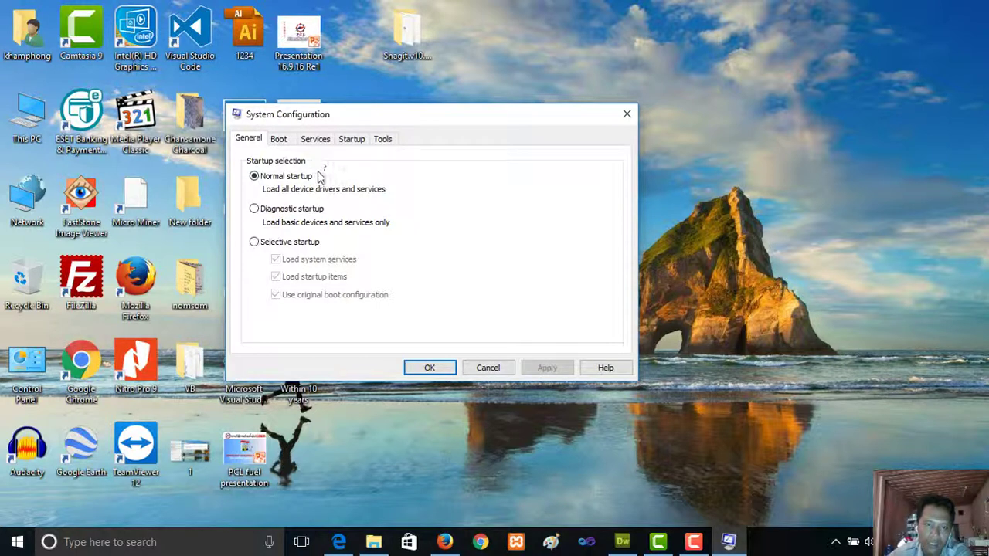
{"action": "left_click", "coordinate": [347, 143]}
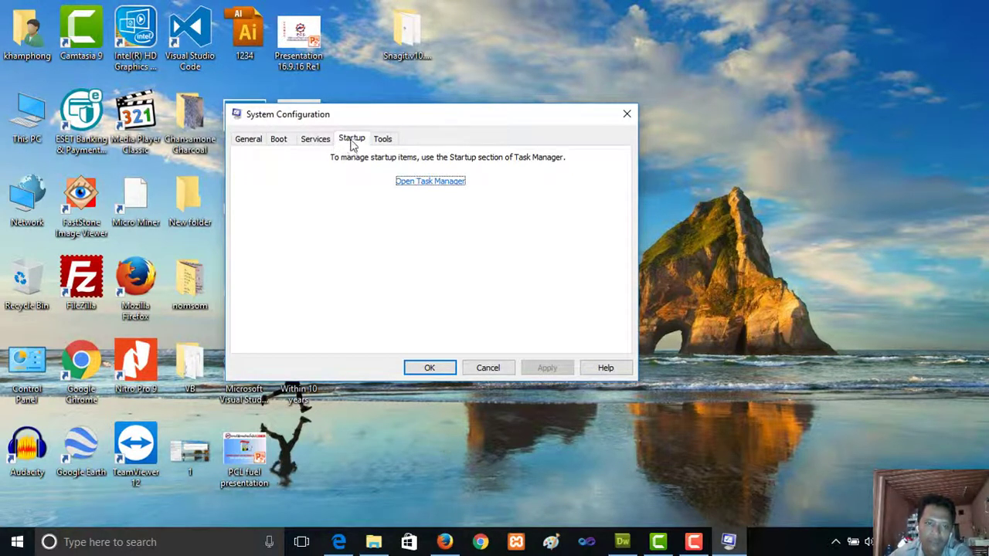
{"action": "left_click", "coordinate": [254, 144]}
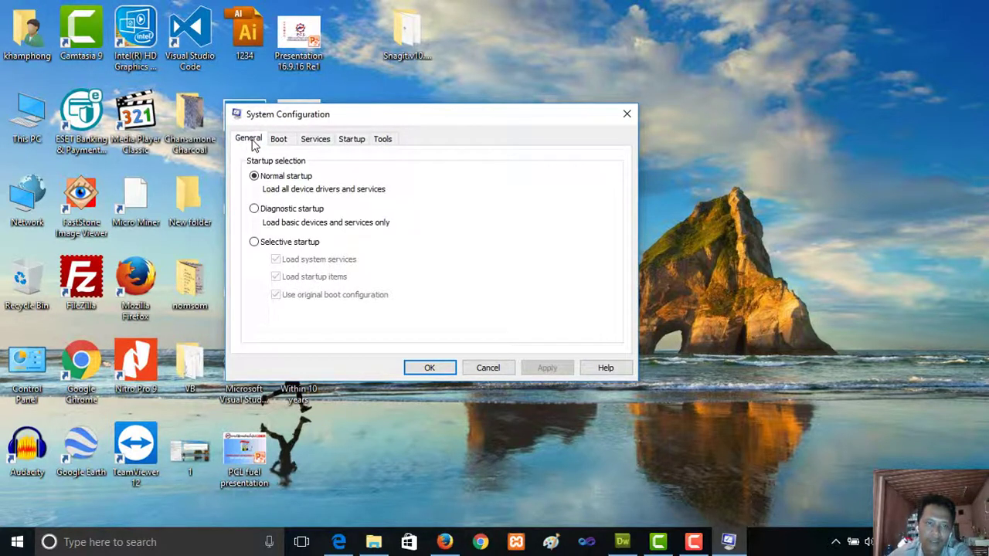
{"action": "left_click", "coordinate": [281, 144]}
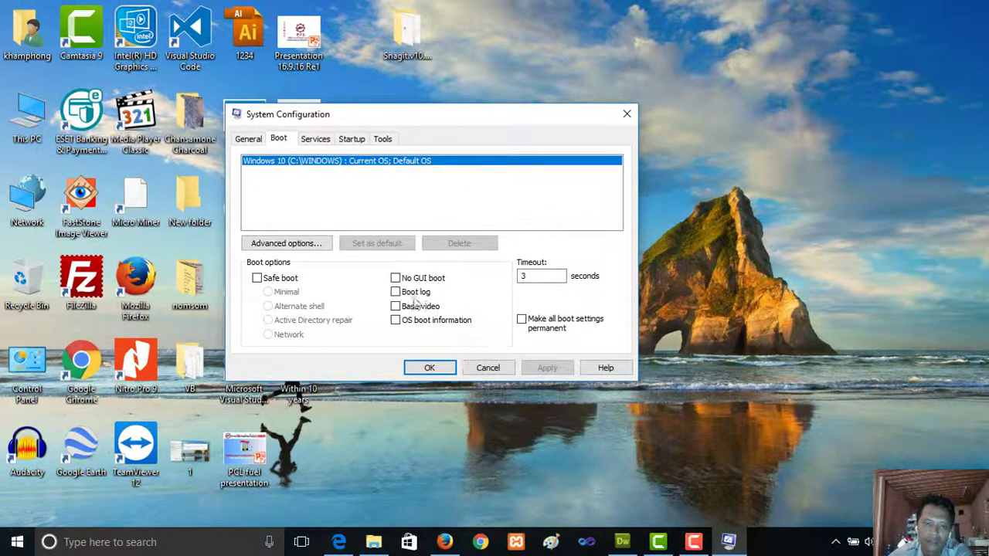
Examine the list of services in System Configuration, including their manufacturers and running status
{"action": "left_click", "coordinate": [316, 139]}
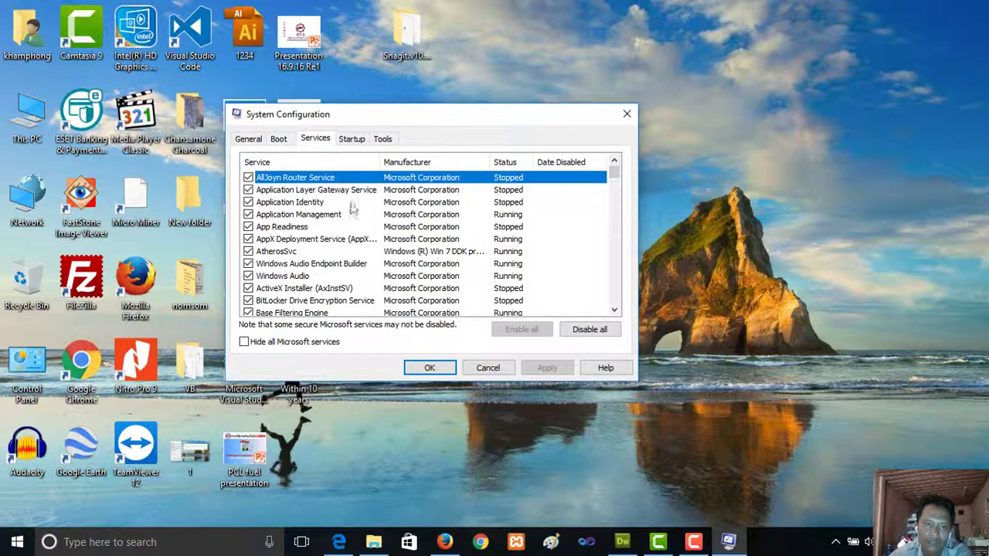
{"action": "left_click_drag", "start_coordinate": [615, 175], "coordinate": [633, 162]}
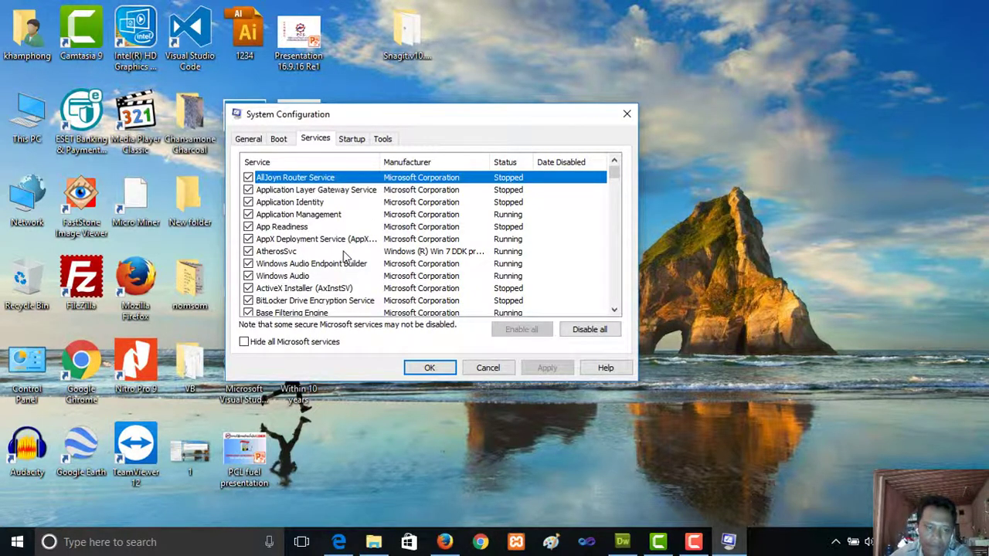
{"action": "scroll", "coordinate": [348, 257], "scroll_direction": "down", "scroll_amount": 3}
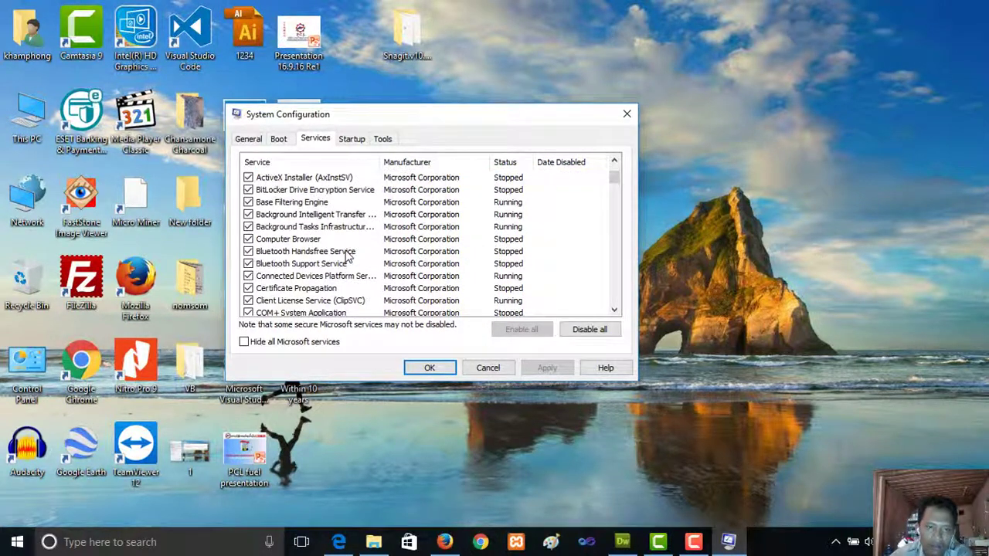
{"action": "scroll", "coordinate": [348, 258], "scroll_direction": "down", "scroll_amount": 8}
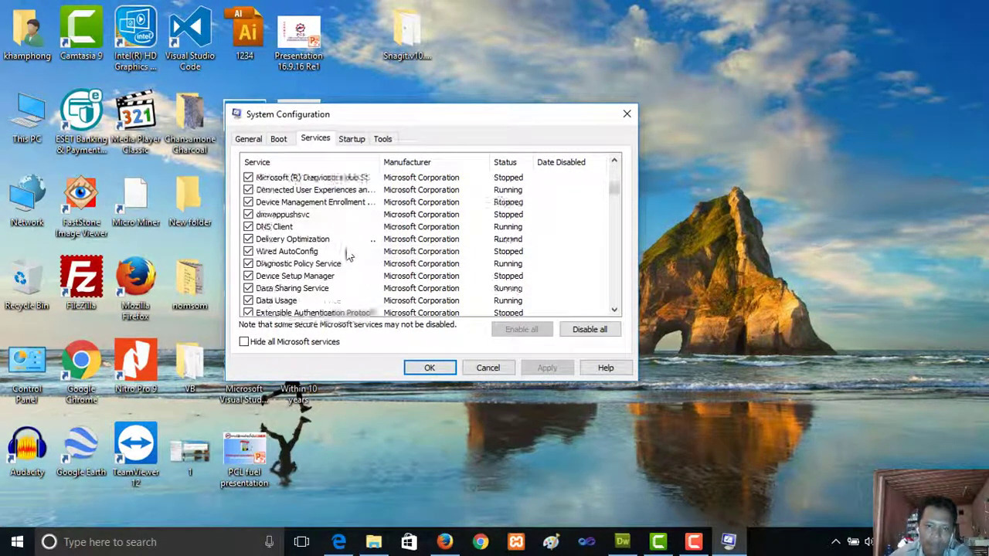
{"action": "scroll", "coordinate": [348, 257], "scroll_direction": "down", "scroll_amount": 4}
{"action": "scroll", "coordinate": [348, 255], "scroll_direction": "down", "scroll_amount": 3}
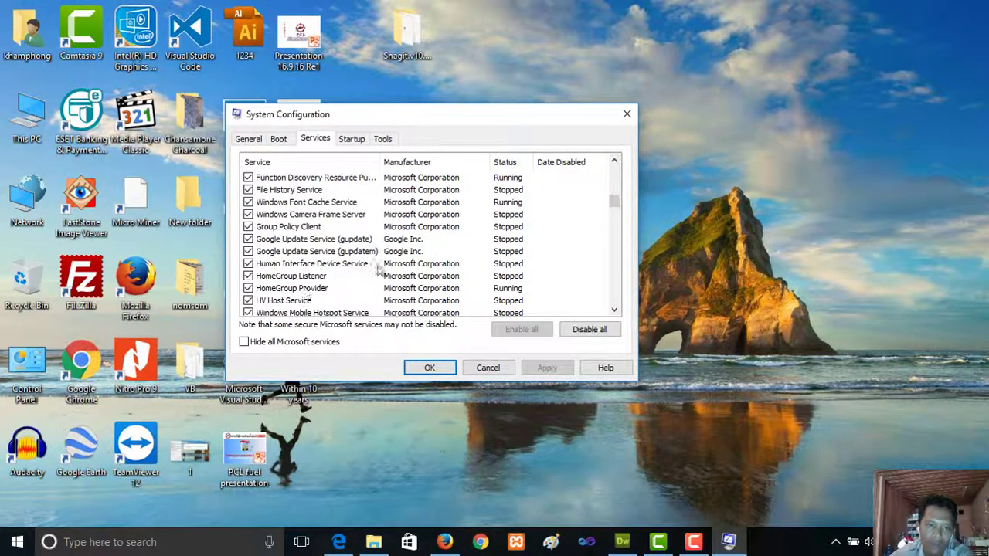
{"action": "scroll", "coordinate": [314, 282], "scroll_direction": "down", "scroll_amount": 12}
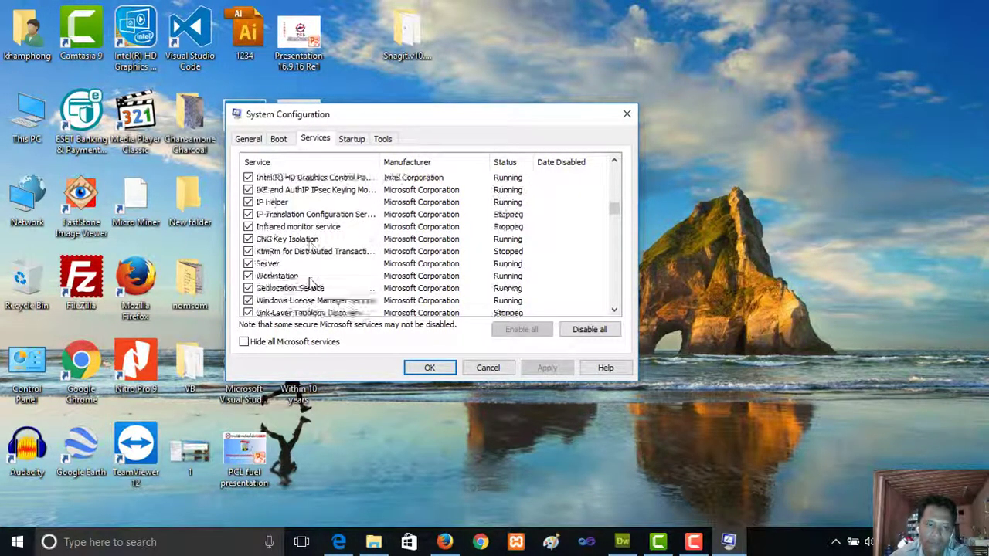
{"action": "scroll", "coordinate": [313, 286], "scroll_direction": "down", "scroll_amount": 15}
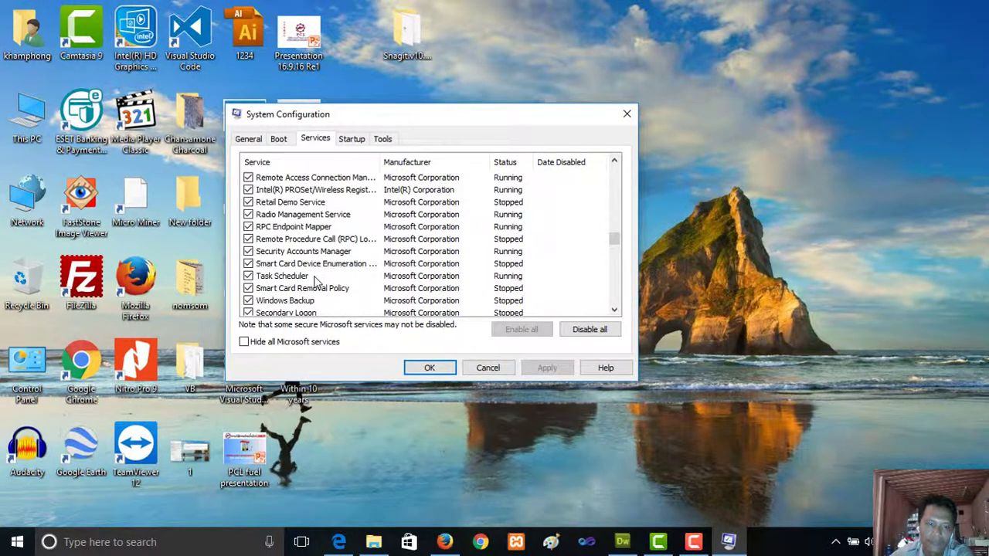
{"action": "scroll", "coordinate": [314, 282], "scroll_direction": "down", "scroll_amount": 5}
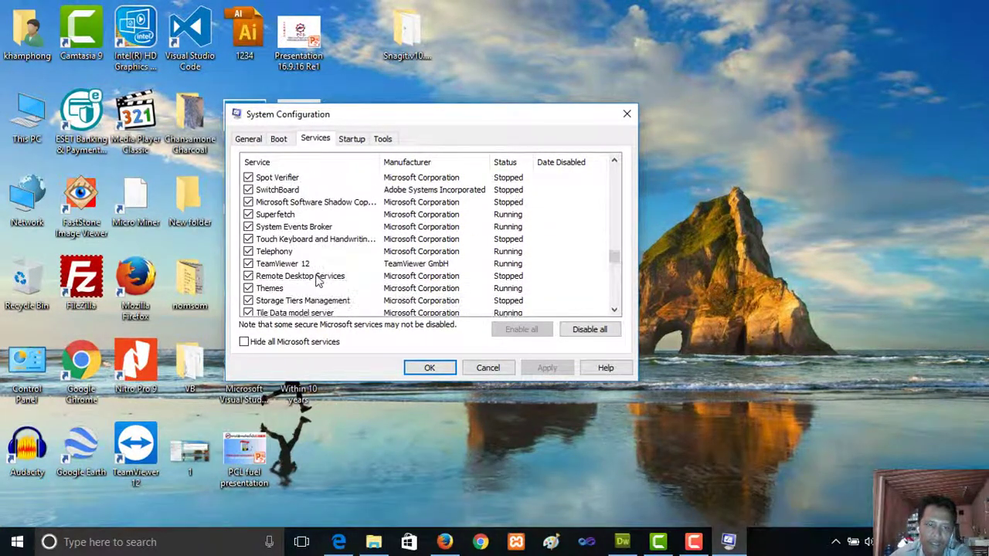
{"action": "scroll", "coordinate": [320, 276], "scroll_direction": "up", "scroll_amount": 4}
{"action": "scroll", "coordinate": [321, 276], "scroll_direction": "up", "scroll_amount": 10}
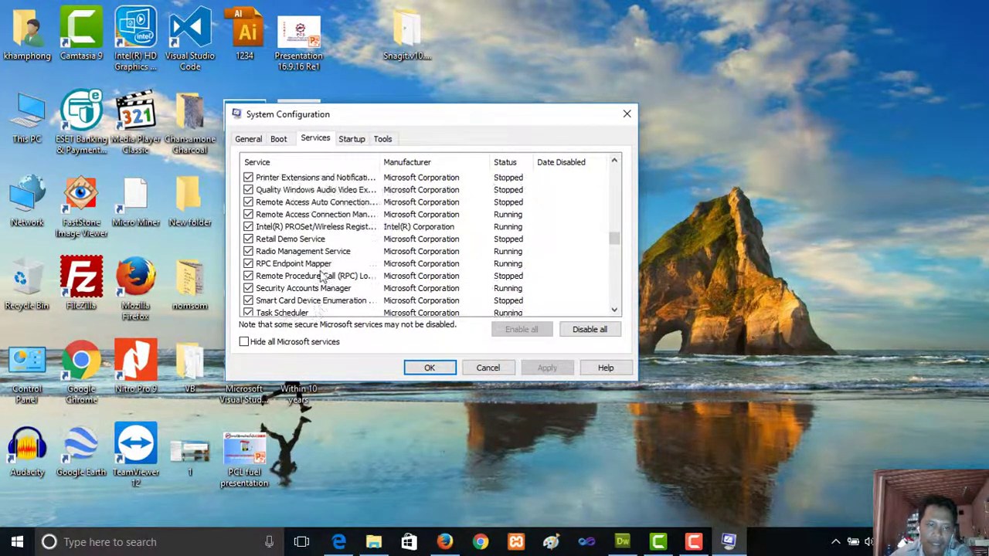
{"action": "scroll", "coordinate": [321, 276], "scroll_direction": "up", "scroll_amount": 1}
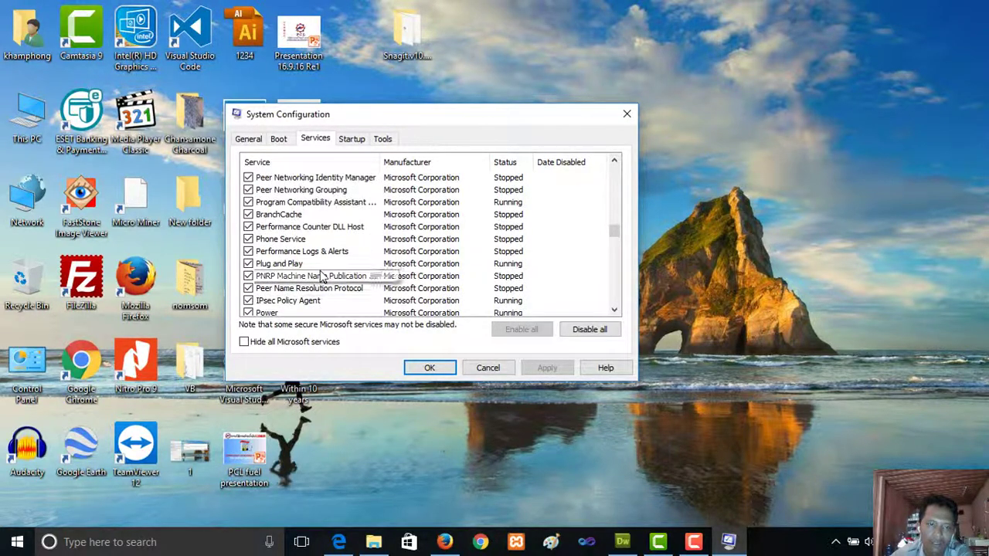
{"action": "scroll", "coordinate": [332, 273], "scroll_direction": "down", "scroll_amount": 12}
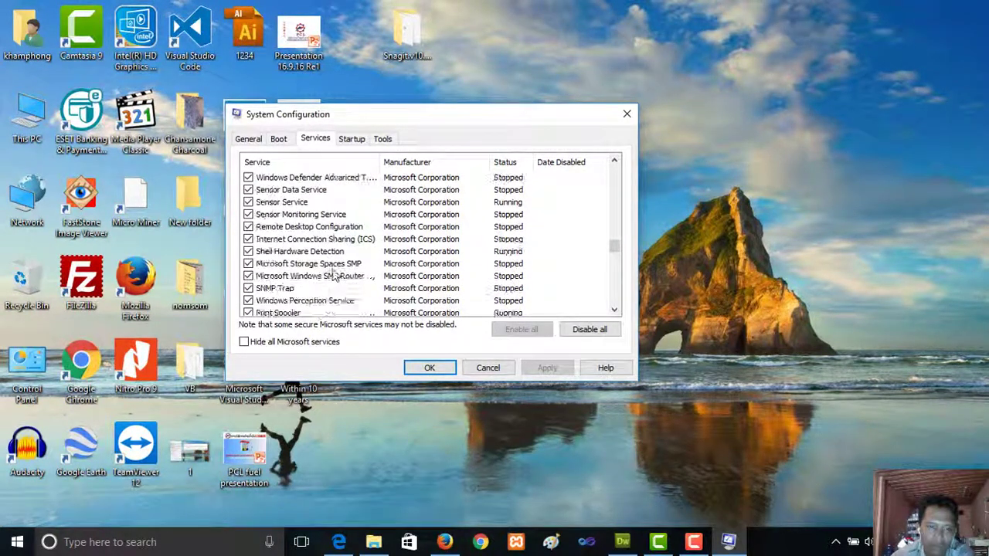
{"action": "scroll", "coordinate": [334, 274], "scroll_direction": "down", "scroll_amount": 2}
{"action": "scroll", "coordinate": [334, 274], "scroll_direction": "down", "scroll_amount": 14}
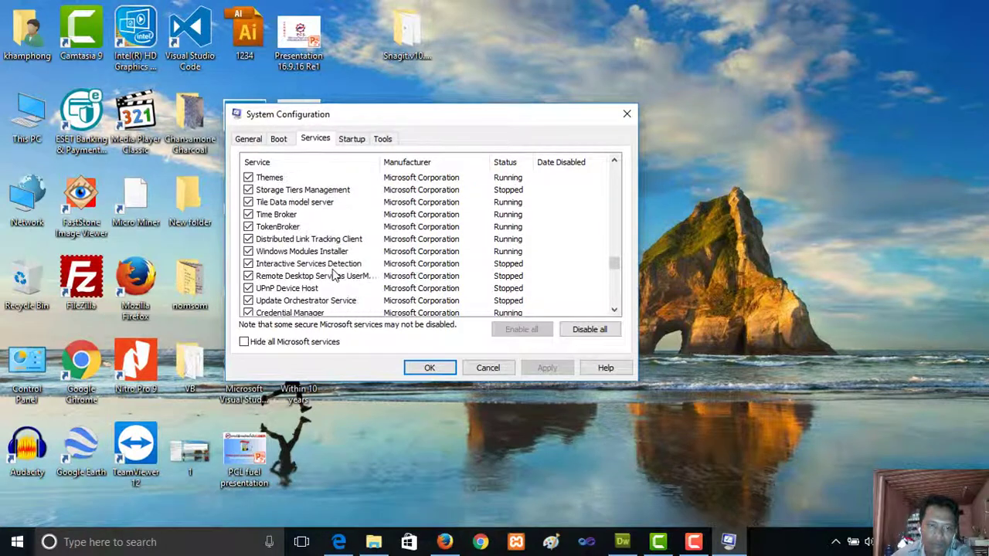
{"action": "scroll", "coordinate": [343, 278], "scroll_direction": "down", "scroll_amount": 4}
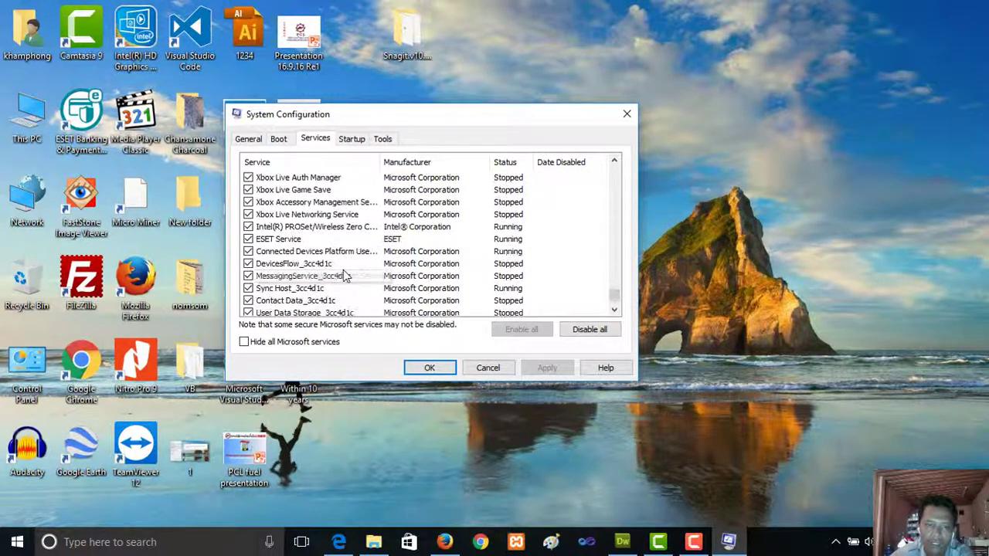
Open the startup programs list in Task Manager from System Configuration and move the two windows beside each other
{"action": "left_click", "coordinate": [348, 145]}
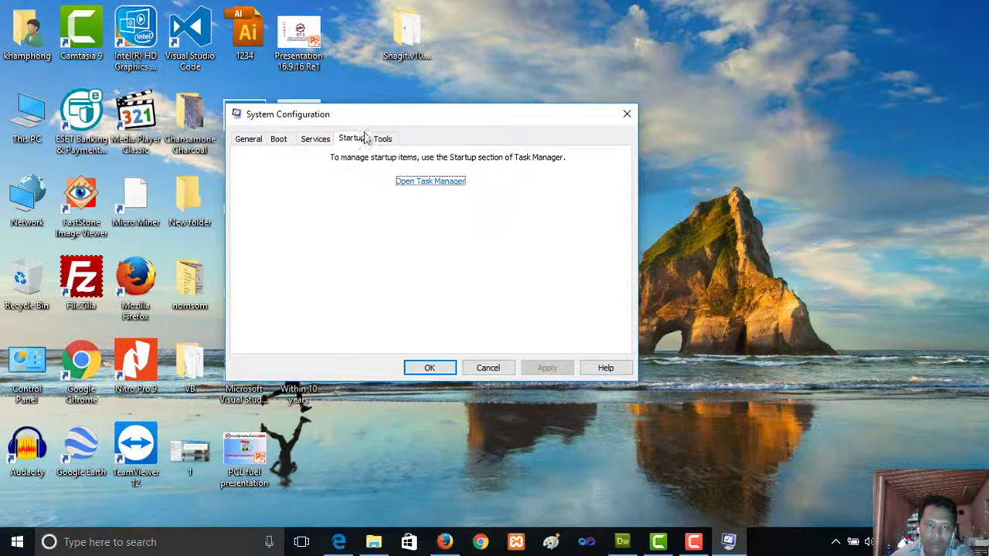
{"action": "left_click", "coordinate": [422, 182]}
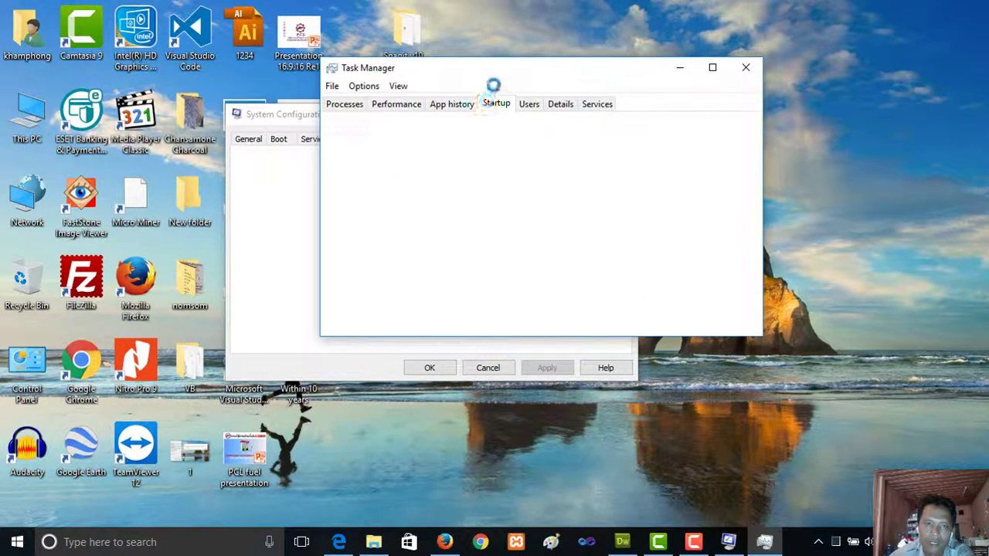
{"action": "left_click_drag", "start_coordinate": [495, 73], "coordinate": [669, 116]}
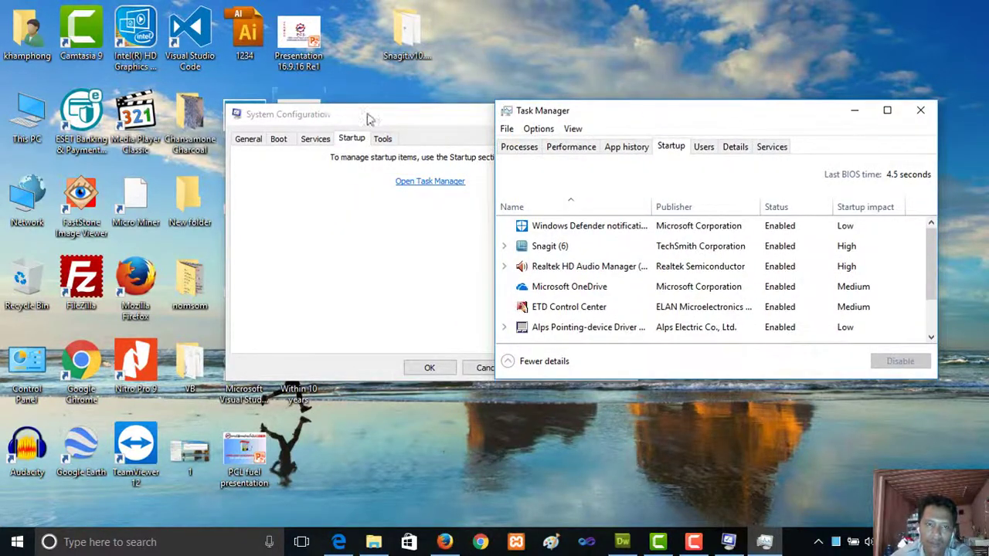
{"action": "left_click_drag", "start_coordinate": [366, 115], "coordinate": [206, 78]}
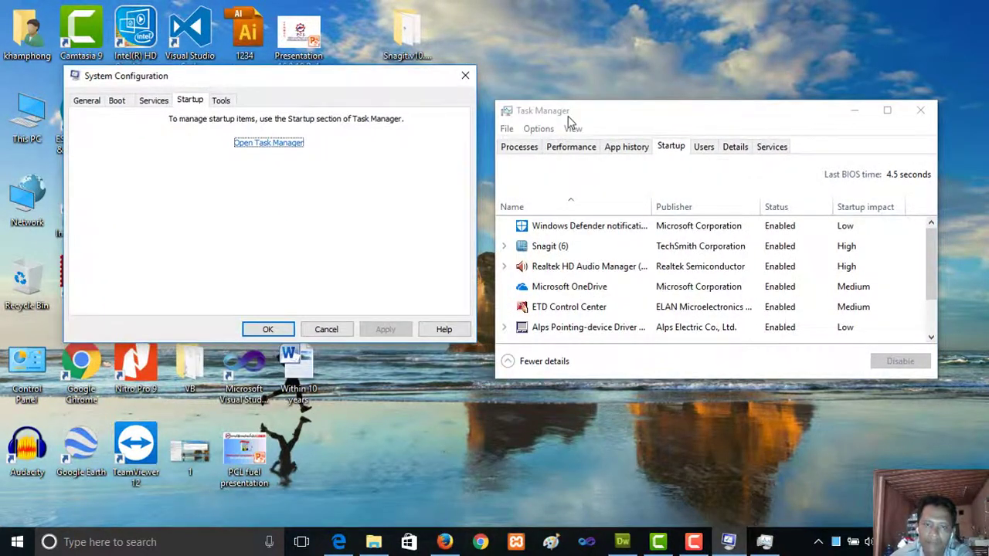
{"action": "left_click_drag", "start_coordinate": [568, 116], "coordinate": [485, 72]}
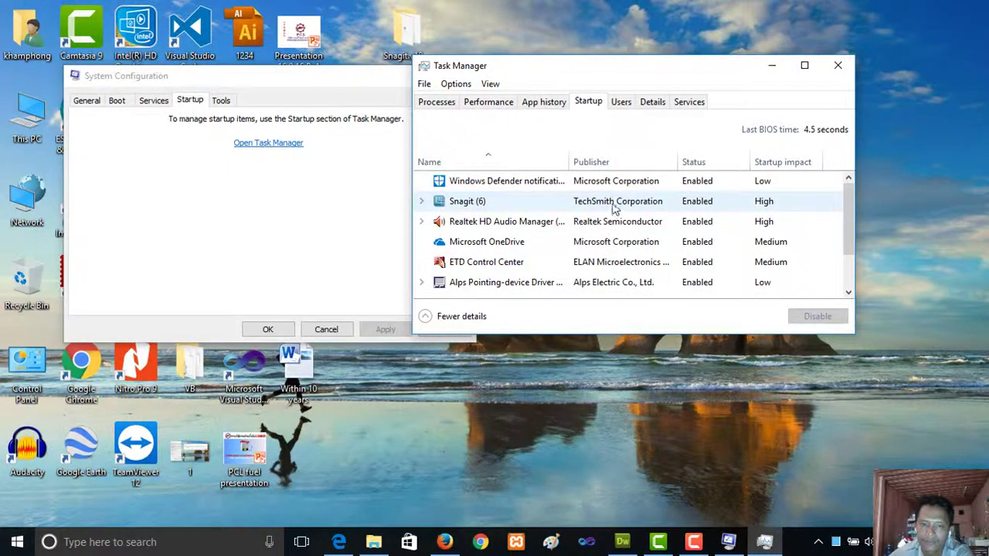
{"action": "scroll", "coordinate": [639, 217], "scroll_direction": "down", "scroll_amount": 1}
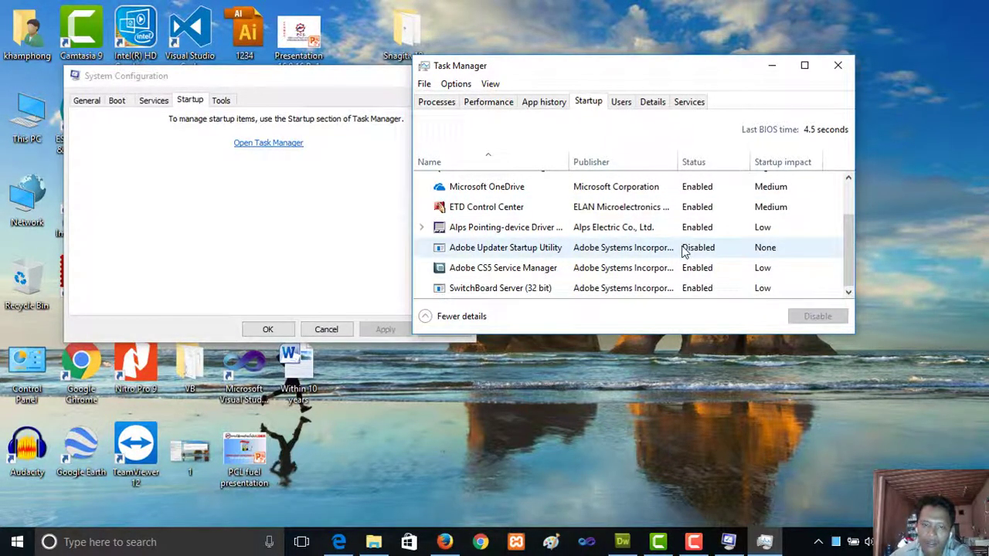
{"action": "scroll", "coordinate": [684, 251], "scroll_direction": "up", "scroll_amount": 1}
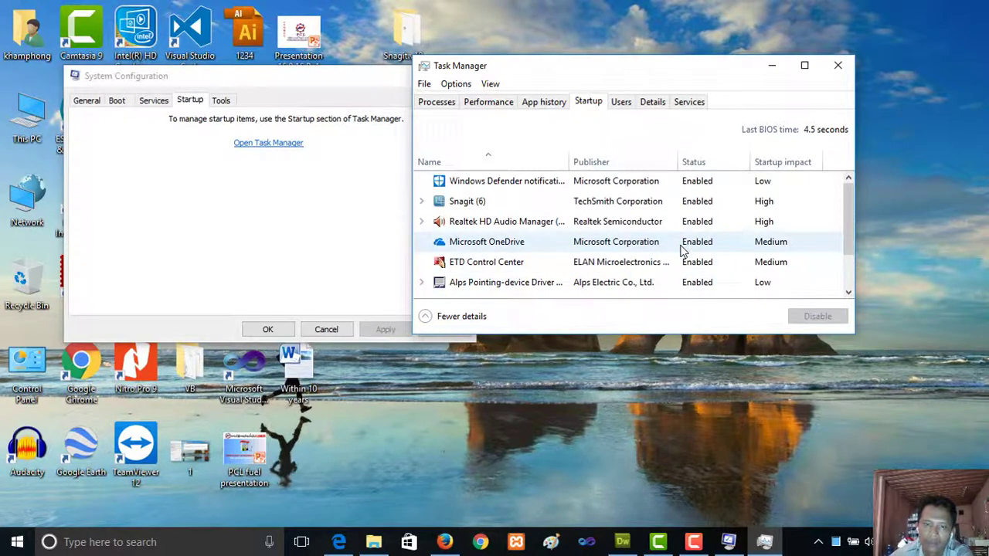
Disable Snagit as a startup program in Task Manager, looking at the hidden notification area icons along the way
{"action": "left_click", "coordinate": [616, 205]}
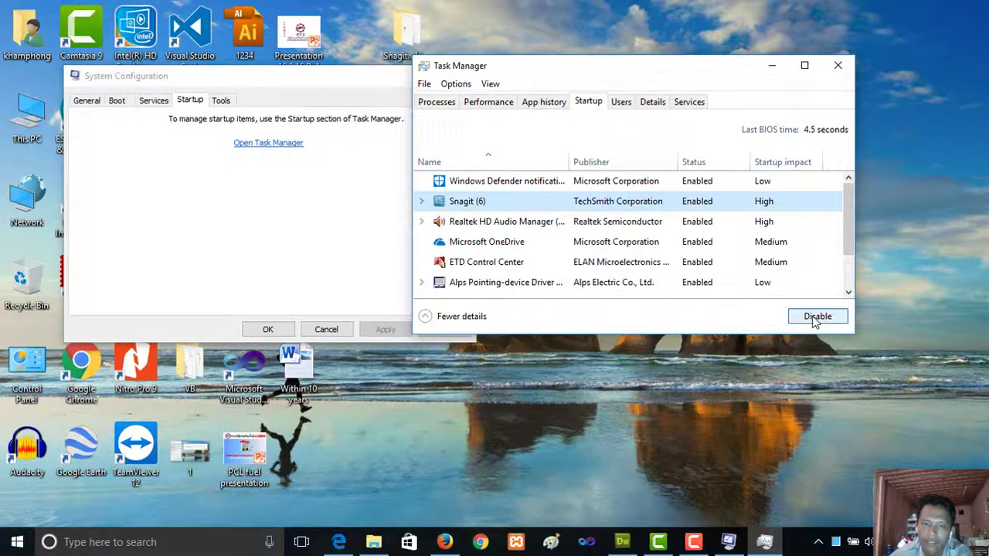
{"action": "left_click", "coordinate": [834, 543]}
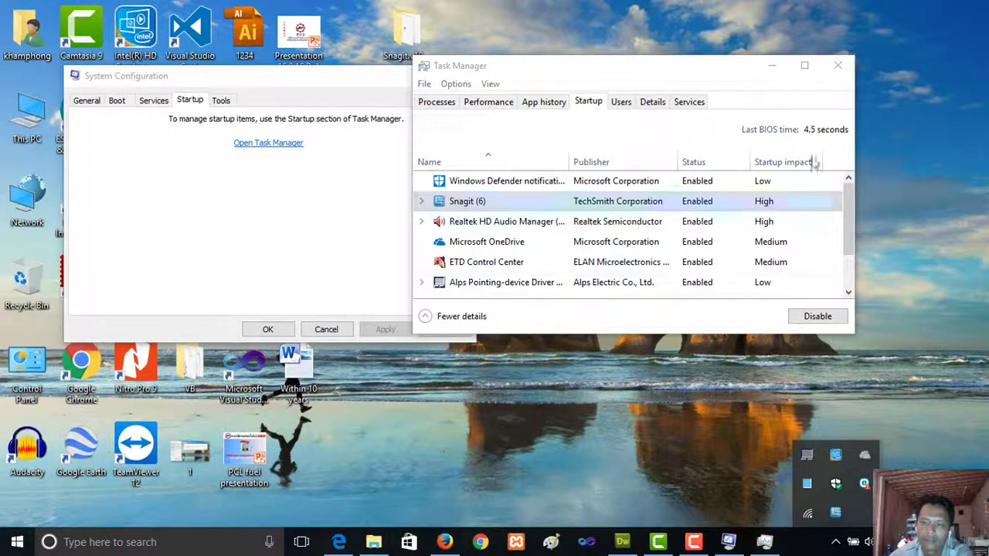
{"action": "left_click", "coordinate": [811, 317]}
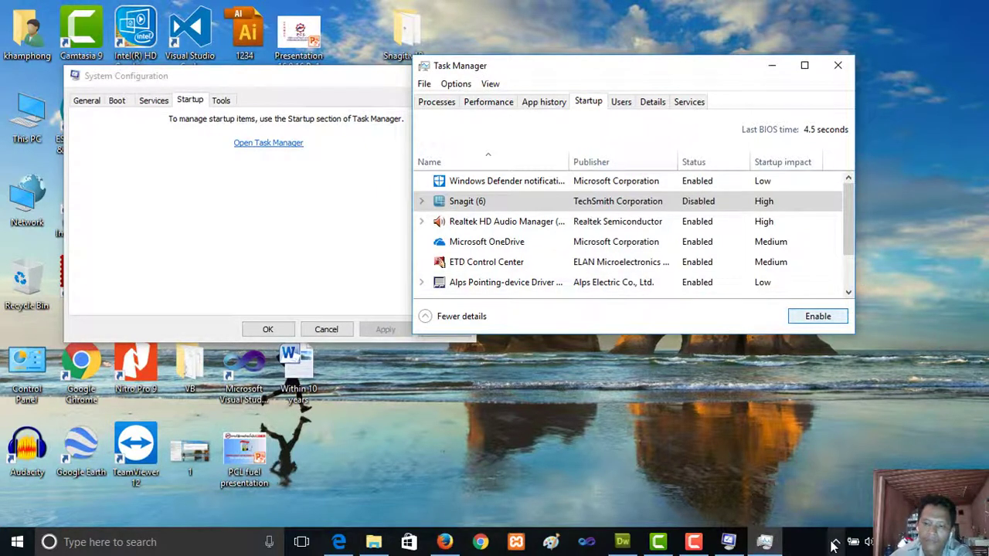
Minimize Task Manager, check the hidden notification area icons, and reopen the startup programs list from System Configuration
{"action": "left_click", "coordinate": [764, 542]}
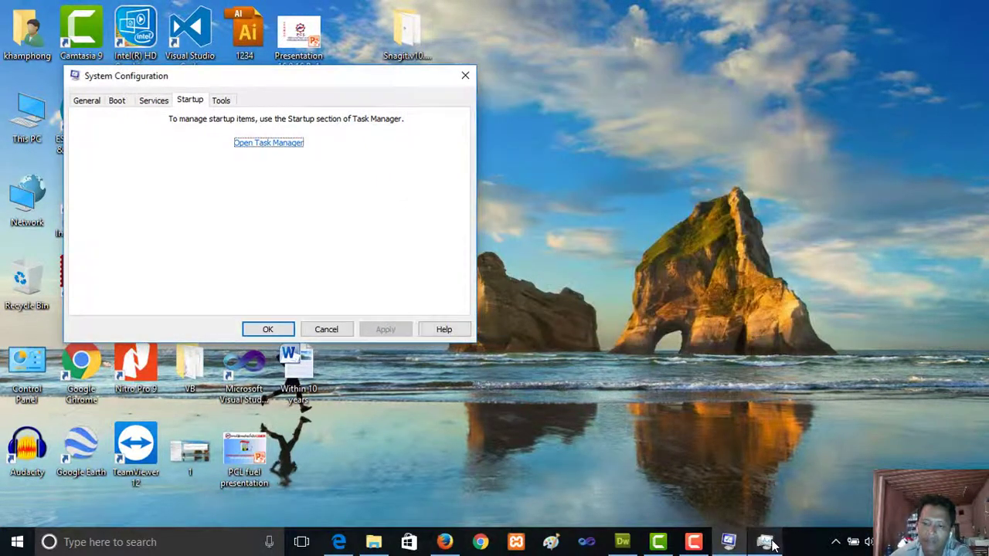
{"action": "left_click", "coordinate": [836, 543]}
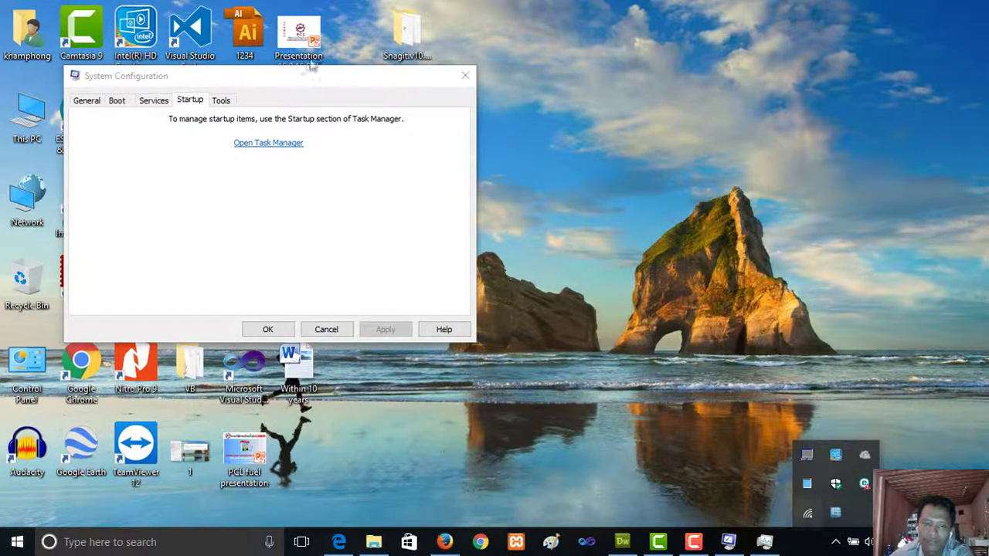
{"action": "left_click", "coordinate": [284, 145]}
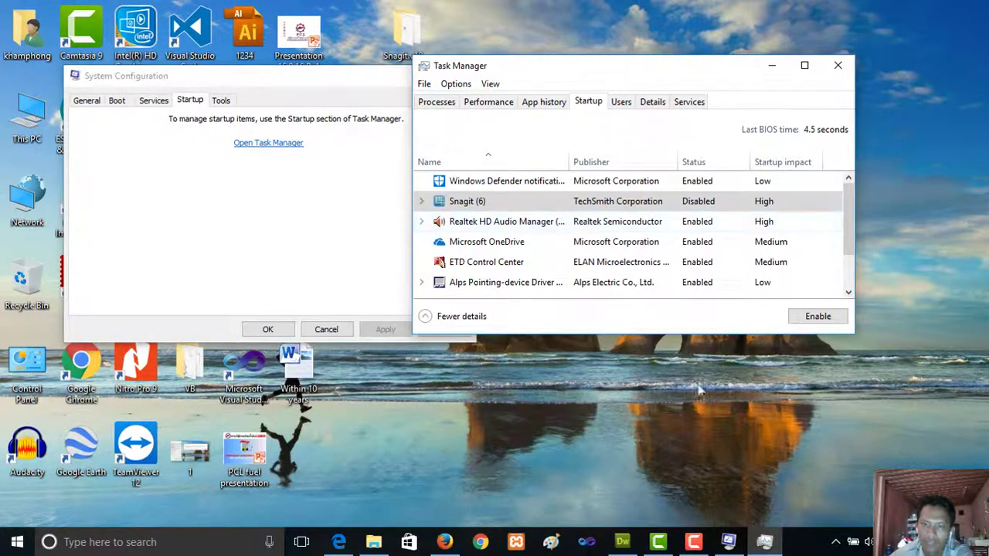
Enable Snagit again as a startup program
{"action": "left_click", "coordinate": [690, 202]}
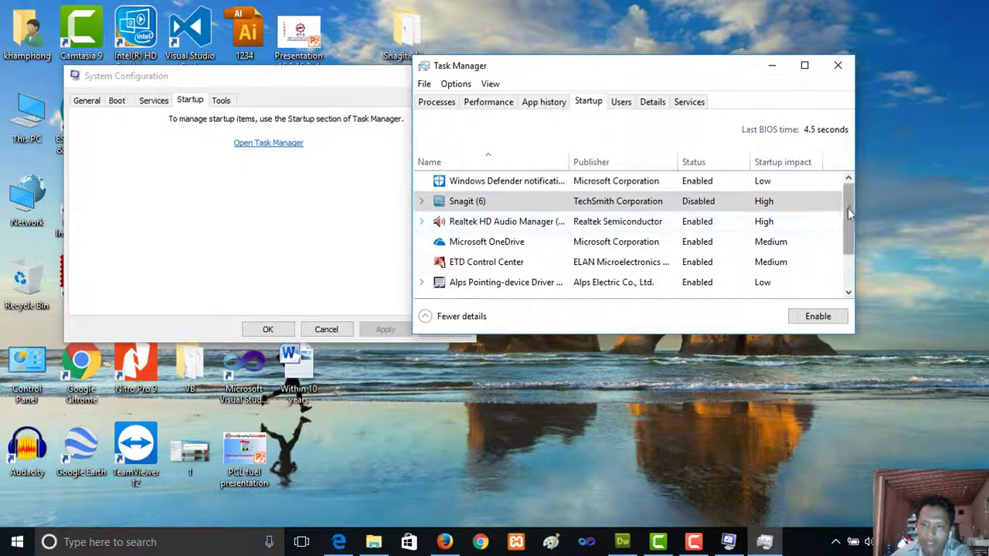
{"action": "mouse_move", "coordinate": [847, 208]}
{"action": "left_mouse_down"}
{"action": "mouse_move", "coordinate": [846, 234]}
{"action": "mouse_move", "coordinate": [846, 199]}
{"action": "left_mouse_up"}
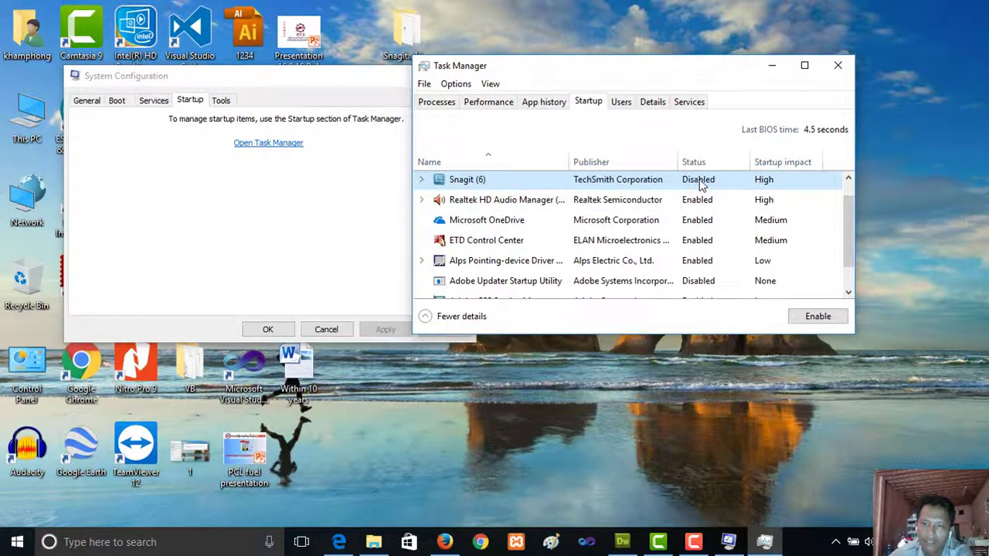
{"action": "left_click", "coordinate": [818, 316]}
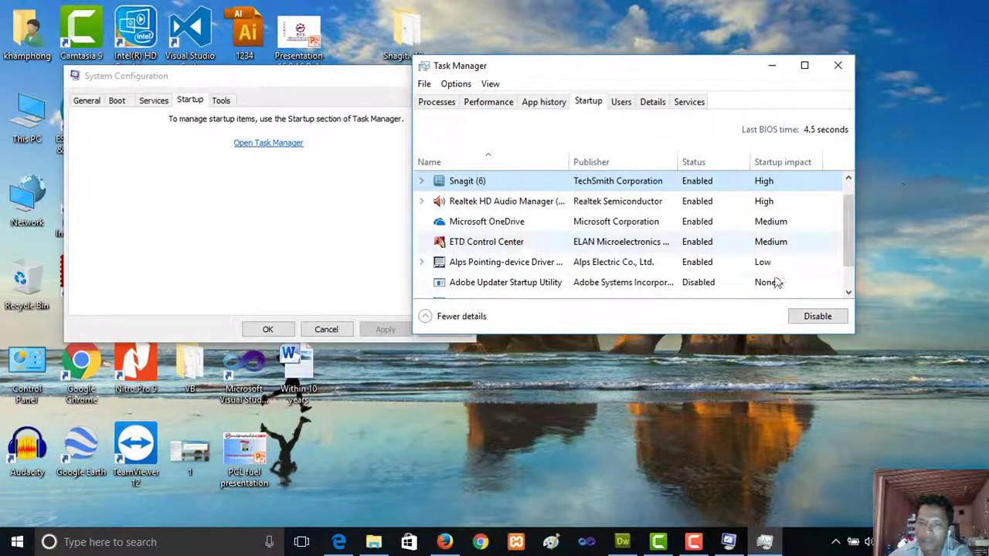
Check the resource usage per user in a widened Task Manager window and examine the detailed list of running processes
{"action": "left_click", "coordinate": [622, 103]}
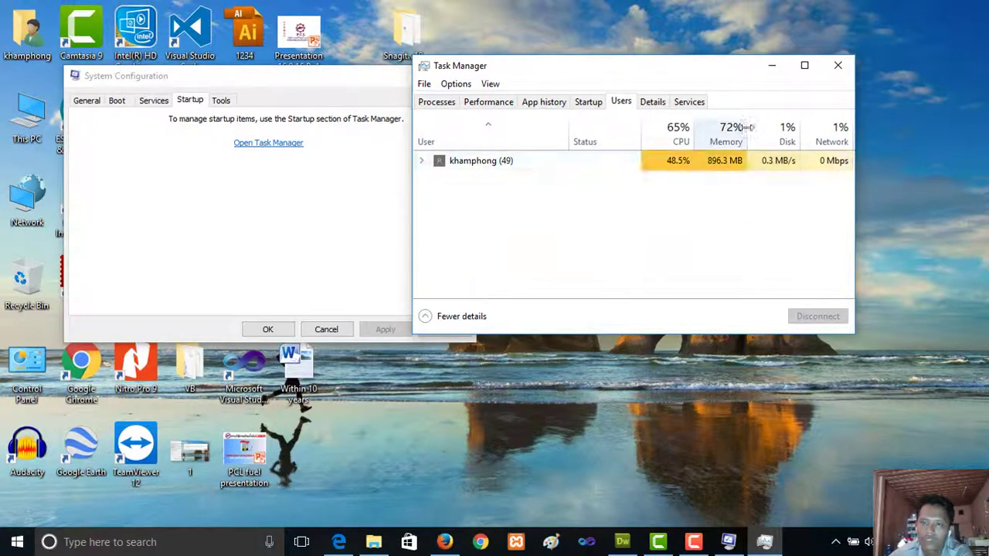
{"action": "left_click_drag", "start_coordinate": [413, 143], "coordinate": [229, 143]}
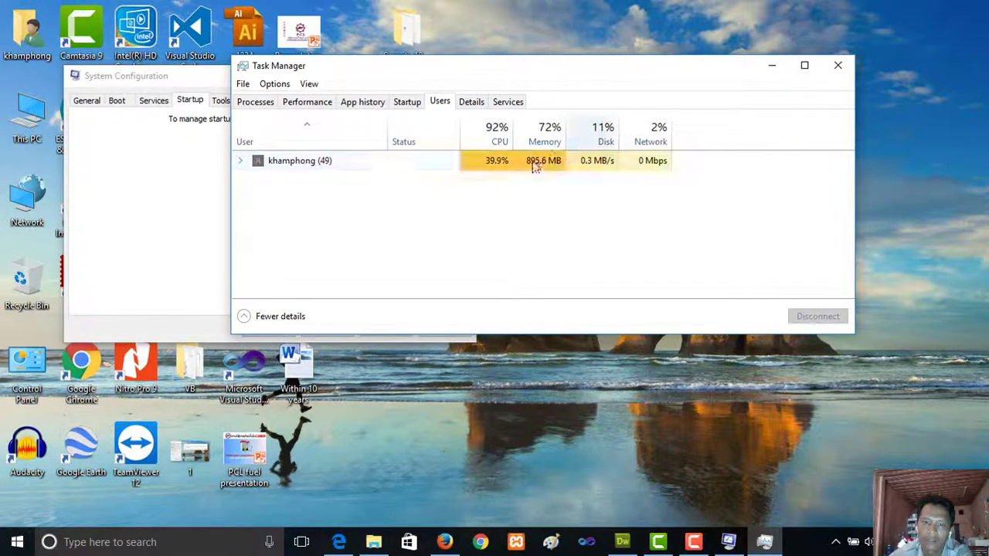
{"action": "left_click", "coordinate": [471, 103]}
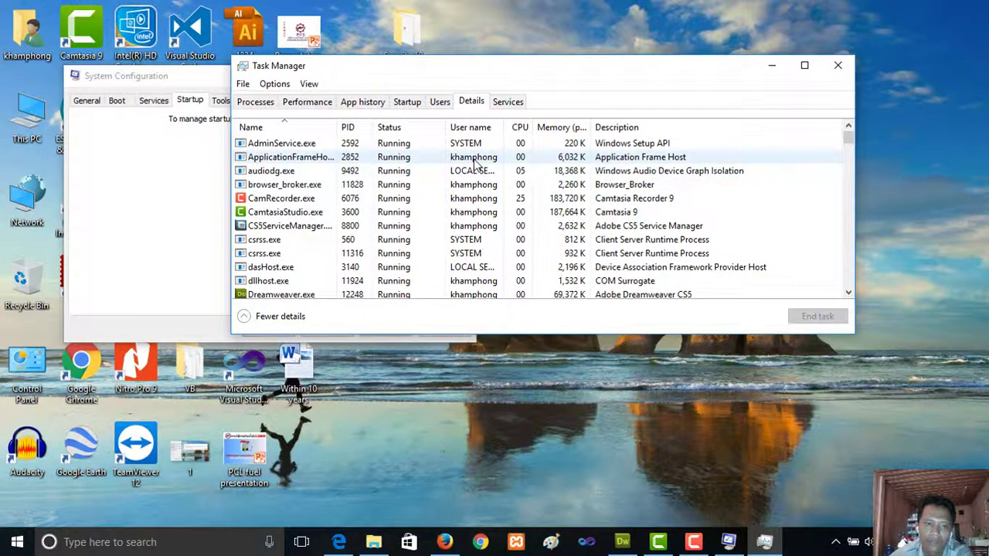
{"action": "scroll", "coordinate": [477, 163], "scroll_direction": "down", "scroll_amount": 4}
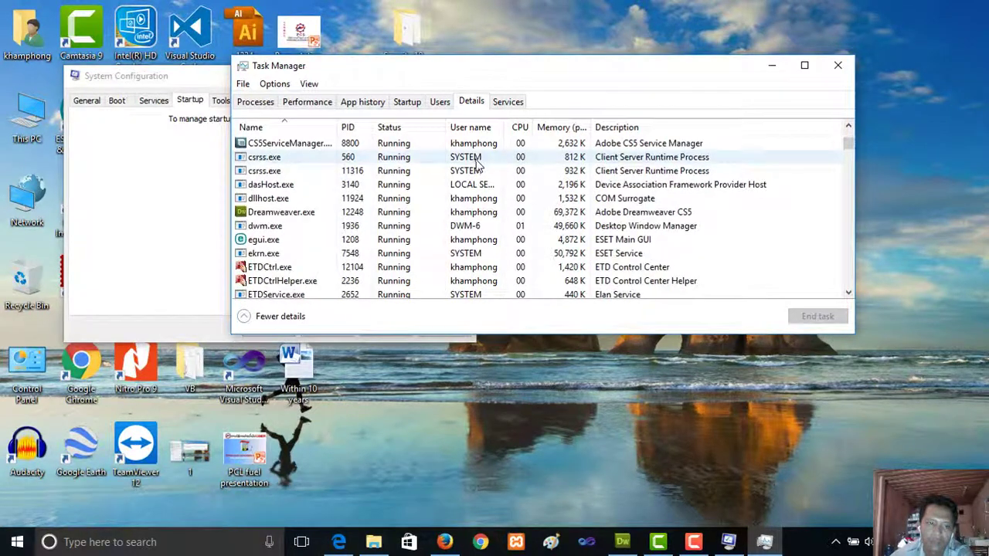
{"action": "scroll", "coordinate": [477, 164], "scroll_direction": "down", "scroll_amount": 3}
{"action": "scroll", "coordinate": [477, 163], "scroll_direction": "up", "scroll_amount": 1}
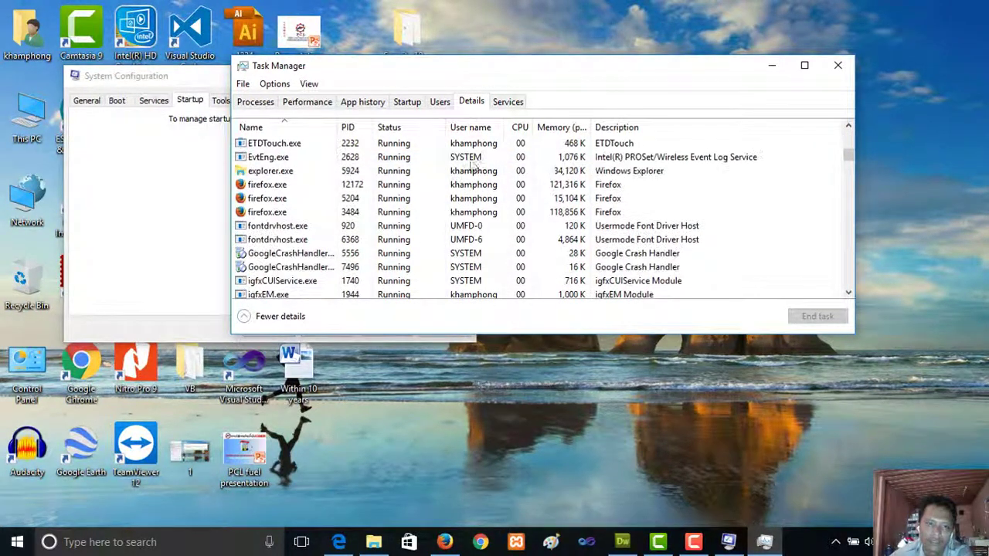
{"action": "scroll", "coordinate": [278, 195], "scroll_direction": "down", "scroll_amount": 1}
{"action": "scroll", "coordinate": [324, 228], "scroll_direction": "down", "scroll_amount": 3}
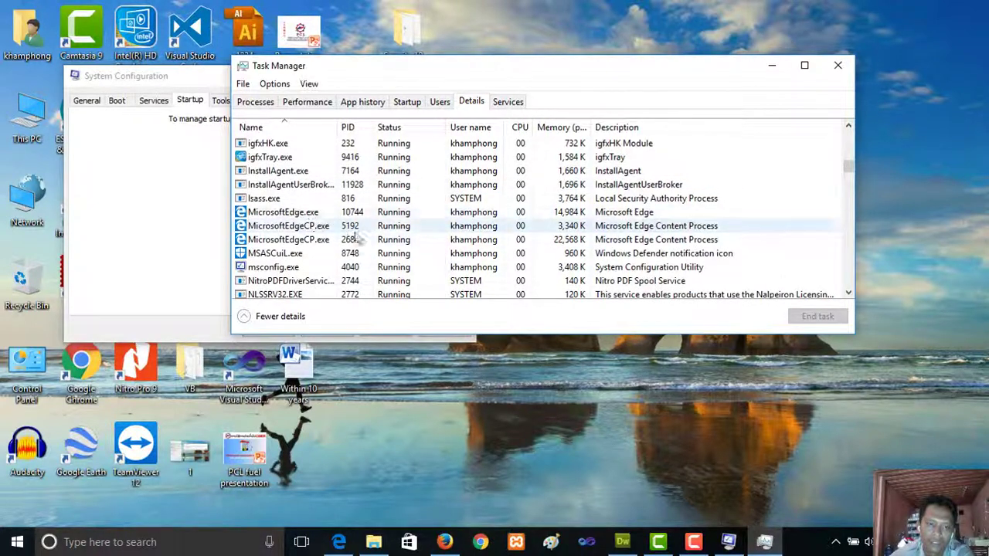
{"action": "scroll", "coordinate": [357, 241], "scroll_direction": "down", "scroll_amount": 12}
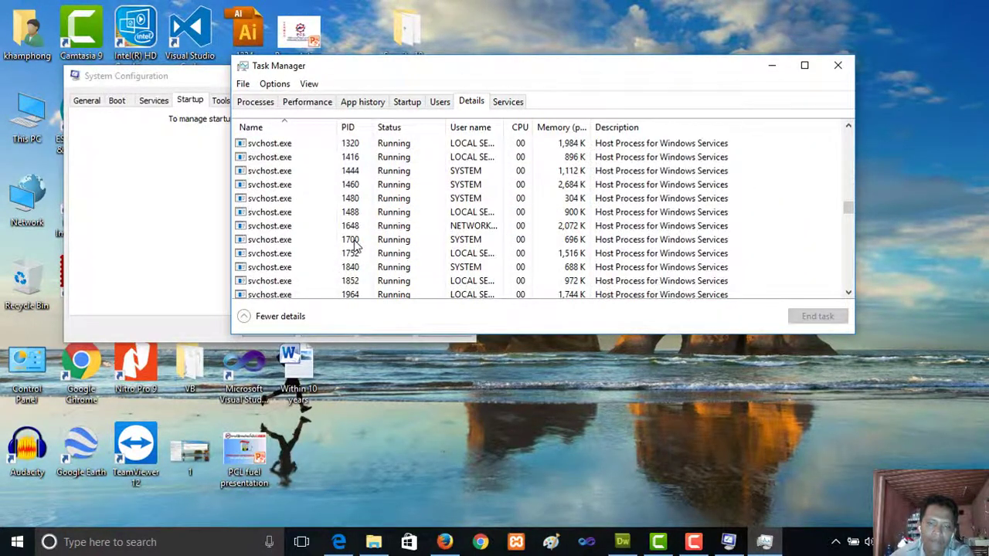
{"action": "scroll", "coordinate": [355, 244], "scroll_direction": "up", "scroll_amount": 20}
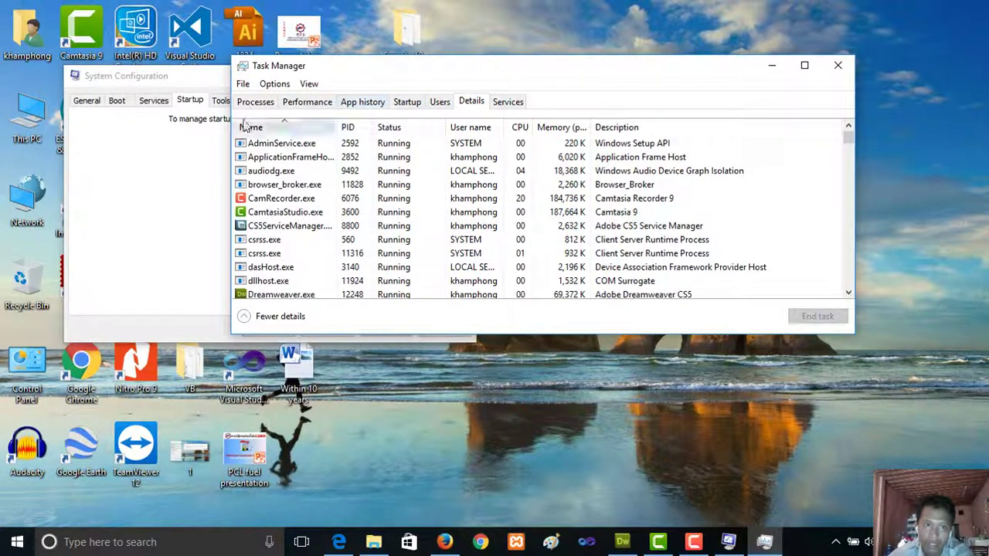
Examine the services in Task Manager with their status and groups, including the actions available for the SecurityHealthService service
{"action": "left_click", "coordinate": [506, 102]}
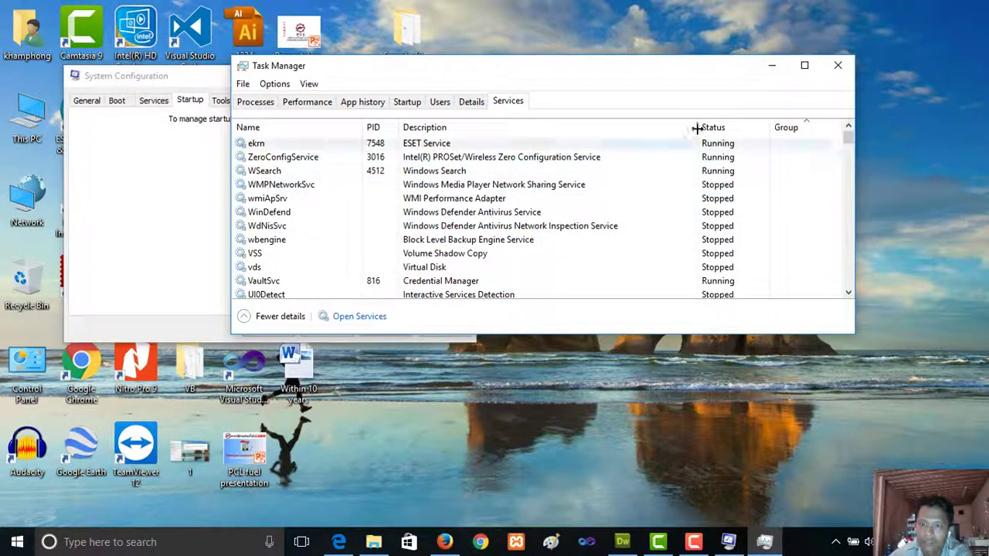
{"action": "scroll", "coordinate": [608, 188], "scroll_direction": "down", "scroll_amount": 2}
{"action": "scroll", "coordinate": [608, 188], "scroll_direction": "down", "scroll_amount": 5}
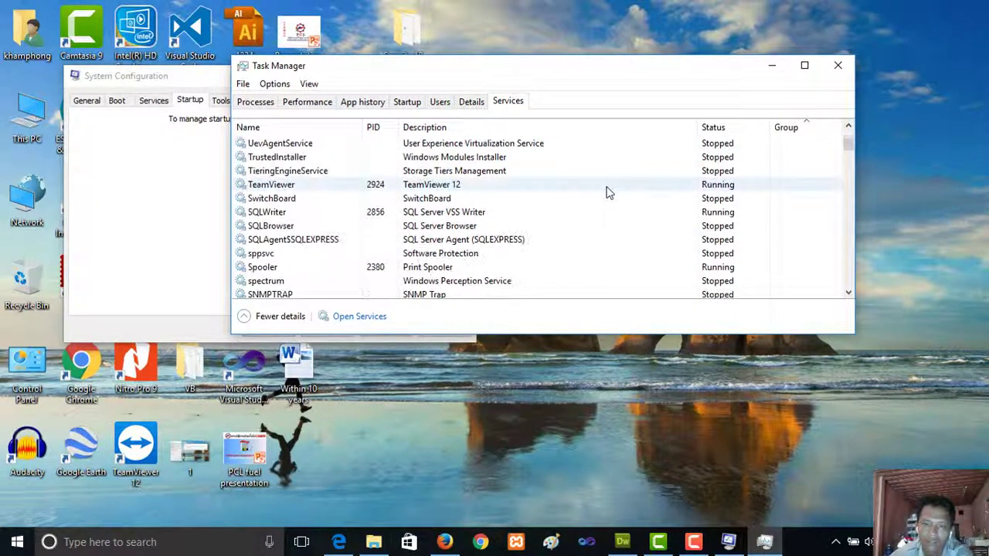
{"action": "right_click", "coordinate": [717, 262]}
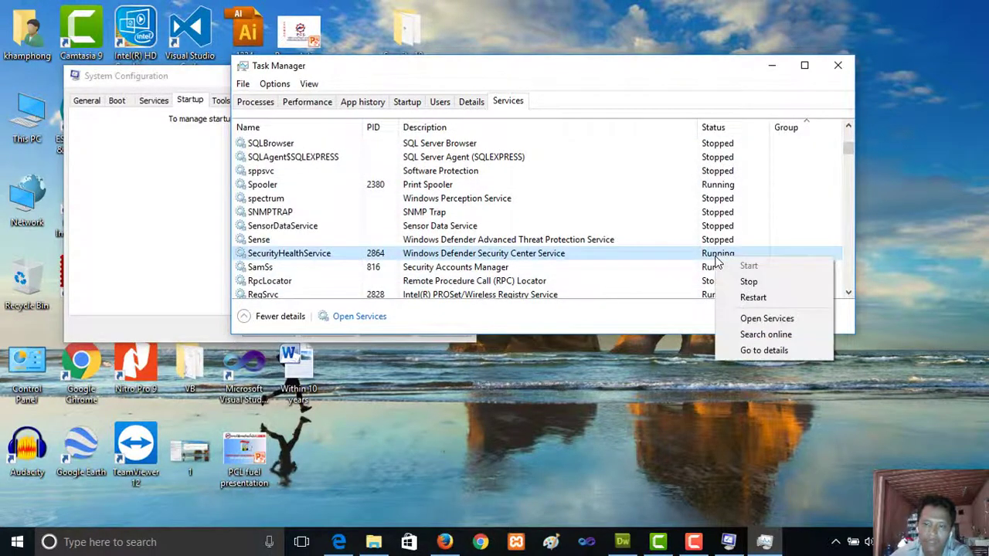
{"action": "left_click", "coordinate": [533, 202]}
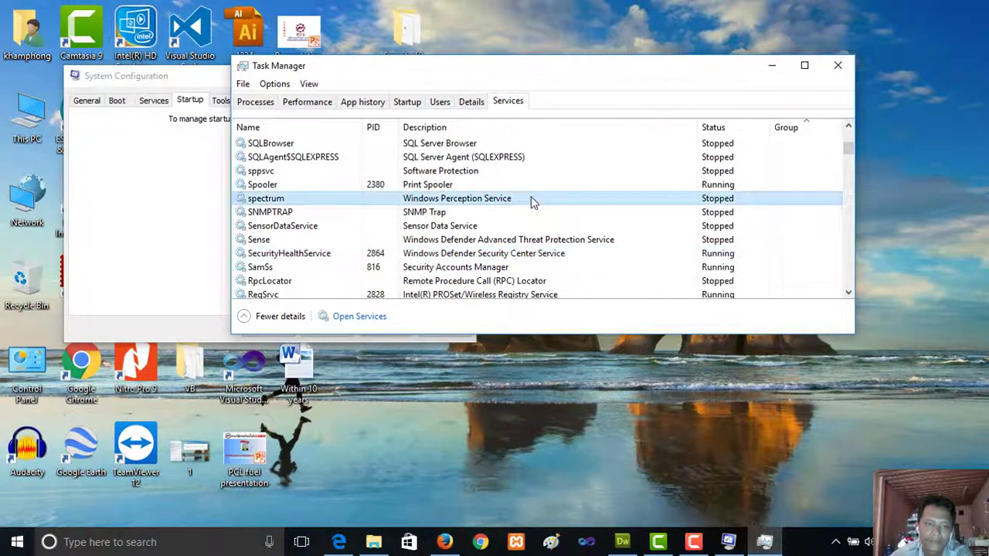
{"action": "scroll", "coordinate": [533, 201], "scroll_direction": "down", "scroll_amount": 10}
{"action": "scroll", "coordinate": [550, 181], "scroll_direction": "down", "scroll_amount": 15}
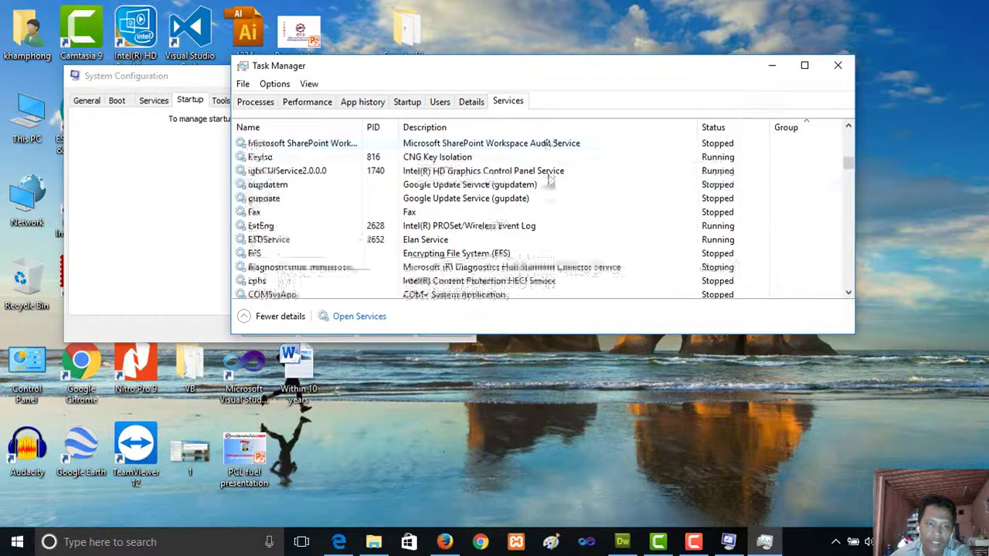
{"action": "scroll", "coordinate": [553, 184], "scroll_direction": "down", "scroll_amount": 10}
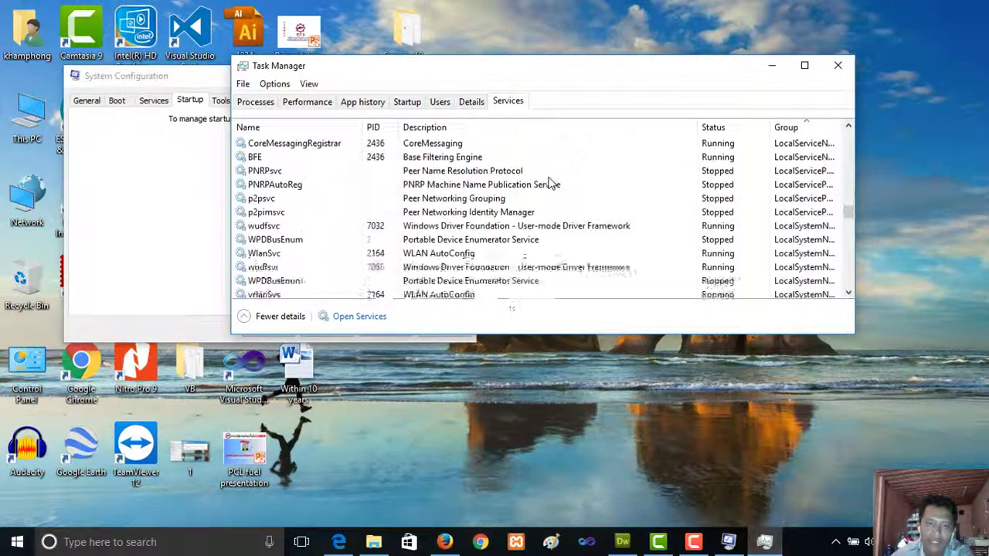
{"action": "left_click_drag", "start_coordinate": [582, 79], "coordinate": [642, 114]}
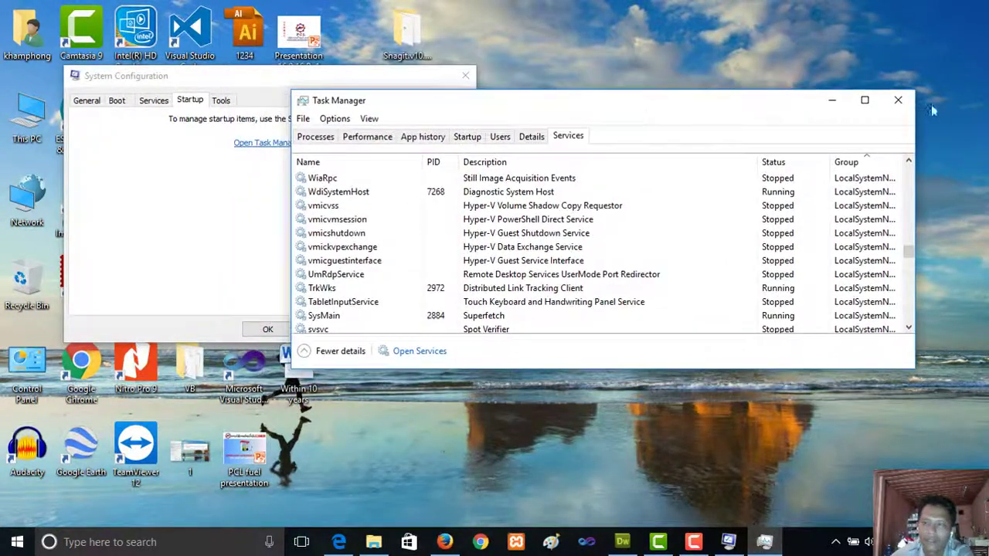
Look over the startup programs, users and process details once more in Task Manager
{"action": "left_click", "coordinate": [468, 136]}
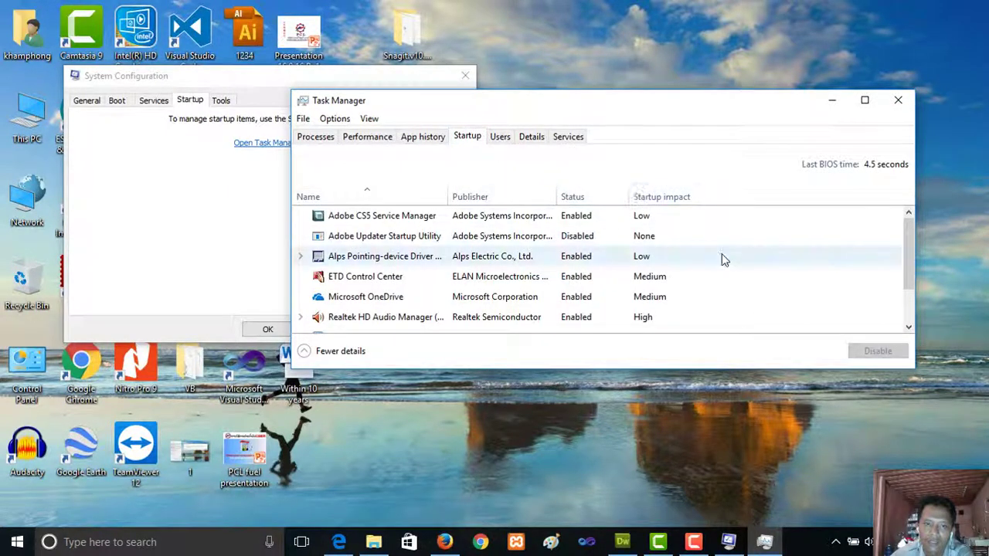
{"action": "left_click", "coordinate": [500, 137]}
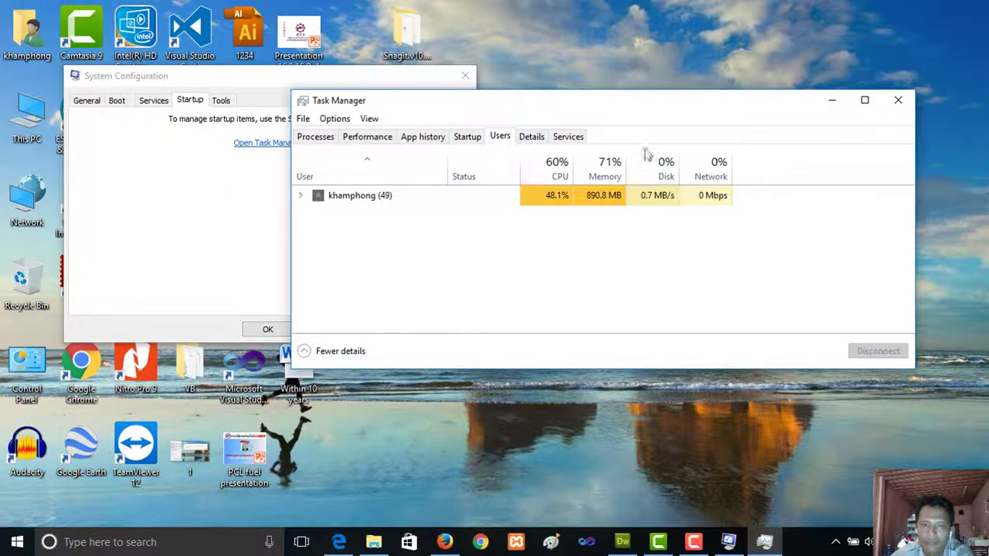
{"action": "left_click", "coordinate": [533, 139]}
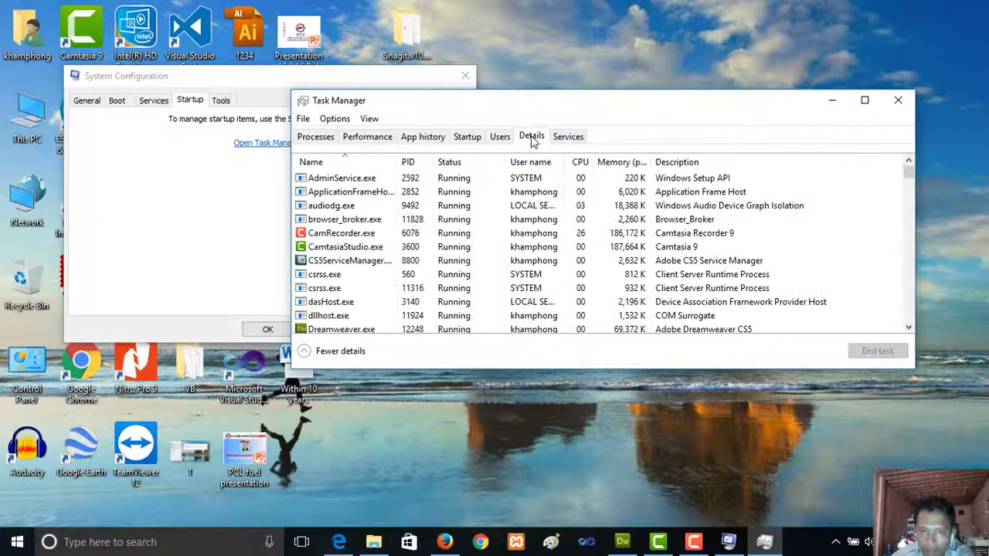
{"action": "left_click", "coordinate": [468, 137]}
Examine the CPU utilization graph and processor specifications in a maximized Task Manager window
{"action": "left_click", "coordinate": [366, 137]}
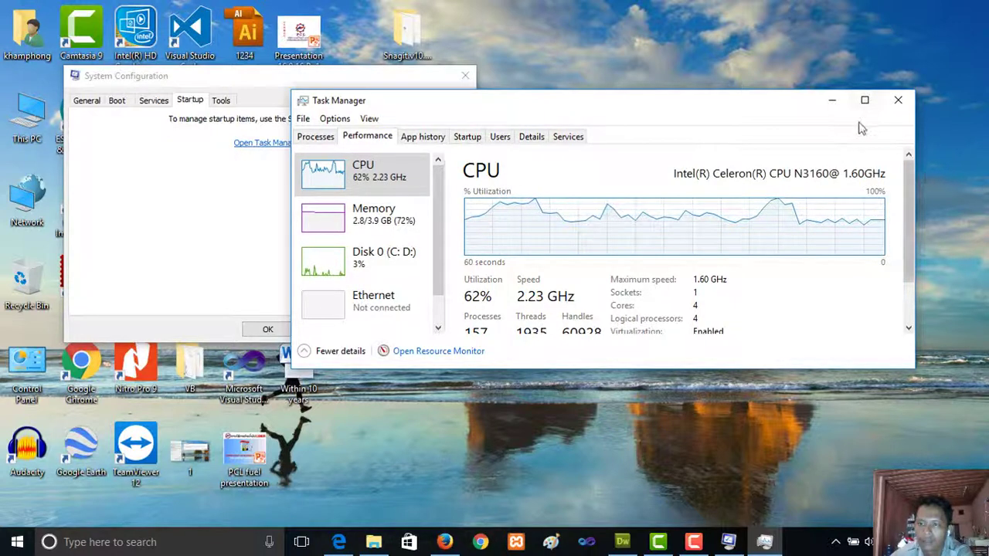
{"action": "left_click_drag", "start_coordinate": [909, 219], "coordinate": [920, 255]}
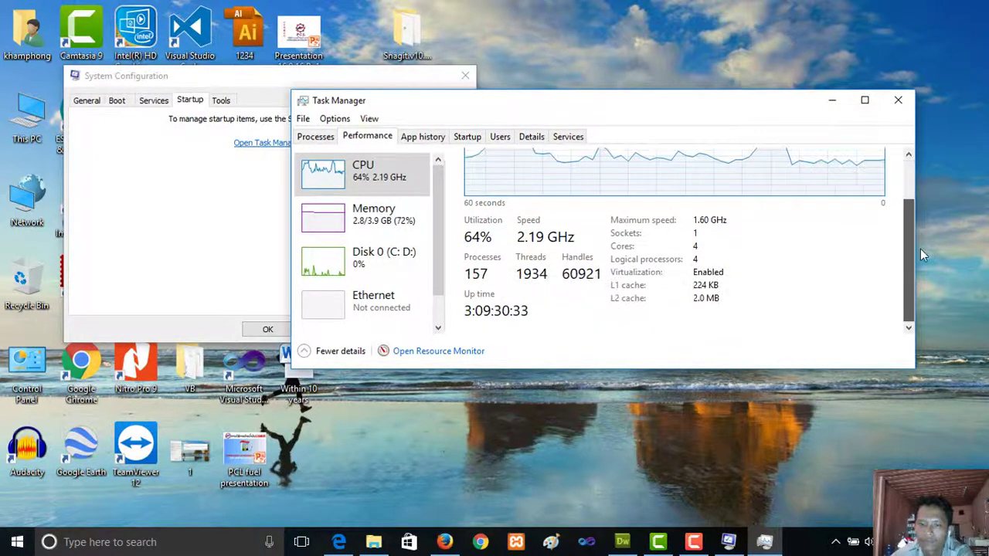
{"action": "left_click", "coordinate": [865, 100]}
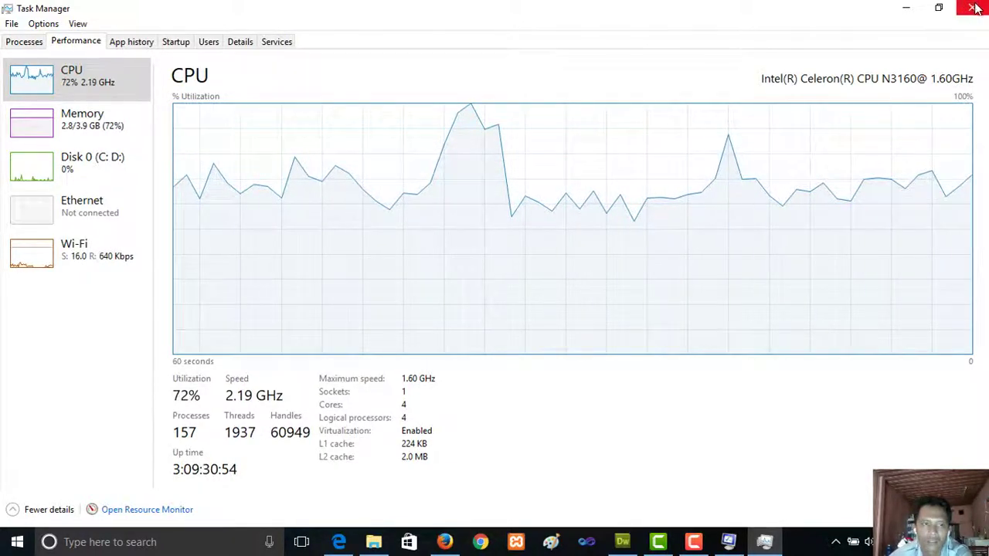
Show the list of running apps and background processes and widen its Network and Disk columns
{"action": "left_click", "coordinate": [23, 43]}
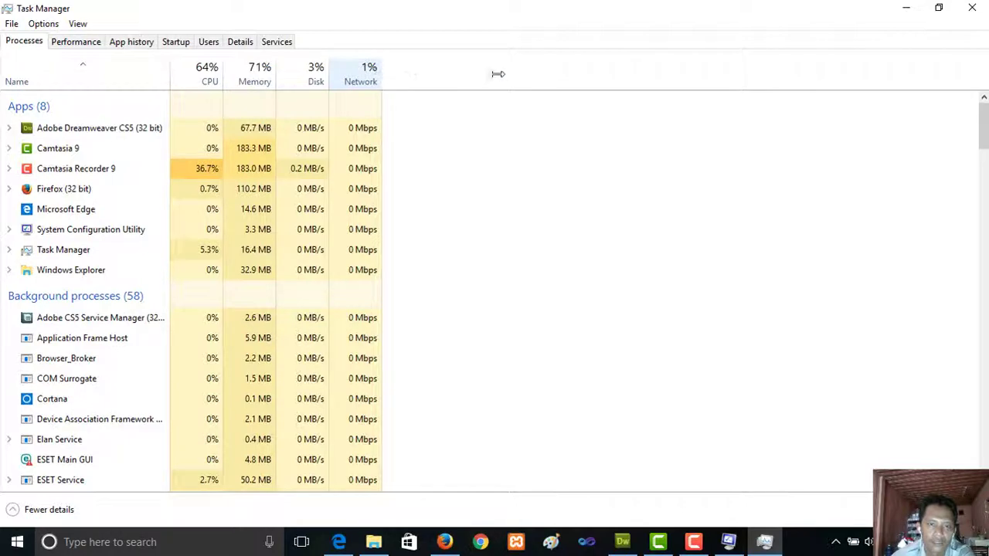
{"action": "left_click_drag", "start_coordinate": [498, 73], "coordinate": [503, 70]}
{"action": "left_click_drag", "start_coordinate": [327, 73], "coordinate": [415, 73]}
Look through the background processes, widen the Memory column and move the CPU column between Memory and Disk
{"action": "scroll", "coordinate": [389, 274], "scroll_direction": "down", "scroll_amount": 1}
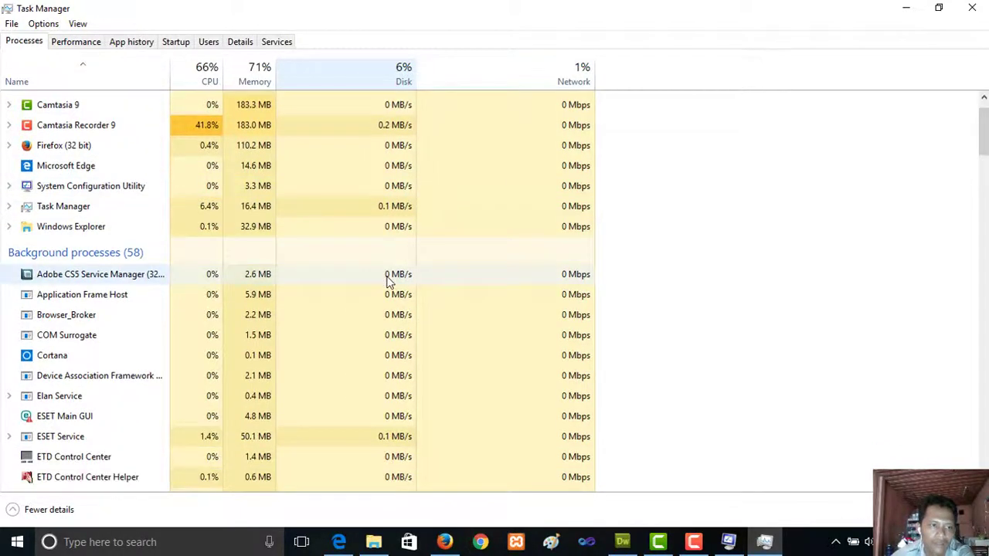
{"action": "scroll", "coordinate": [392, 271], "scroll_direction": "down", "scroll_amount": 6}
{"action": "scroll", "coordinate": [393, 258], "scroll_direction": "up", "scroll_amount": 3}
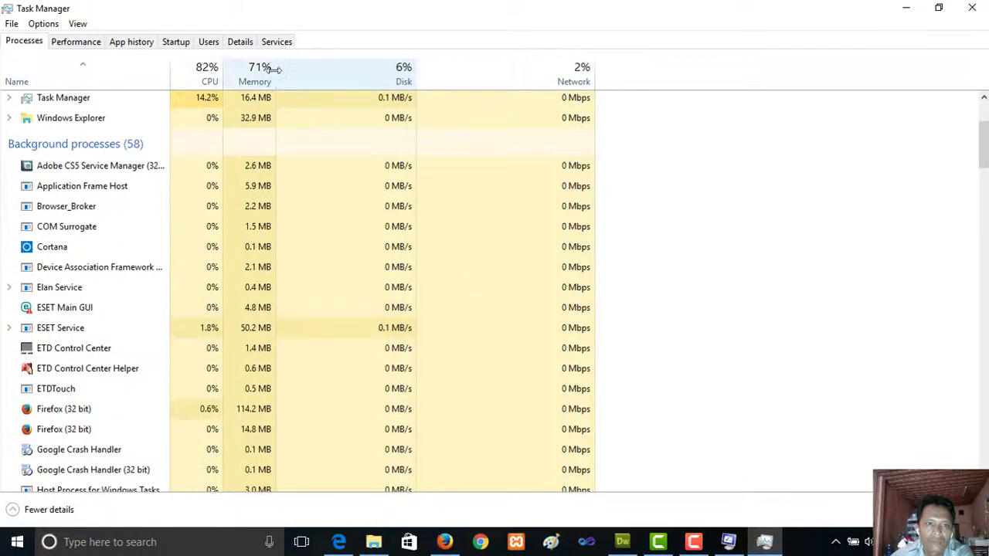
{"action": "left_click_drag", "start_coordinate": [274, 70], "coordinate": [360, 70]}
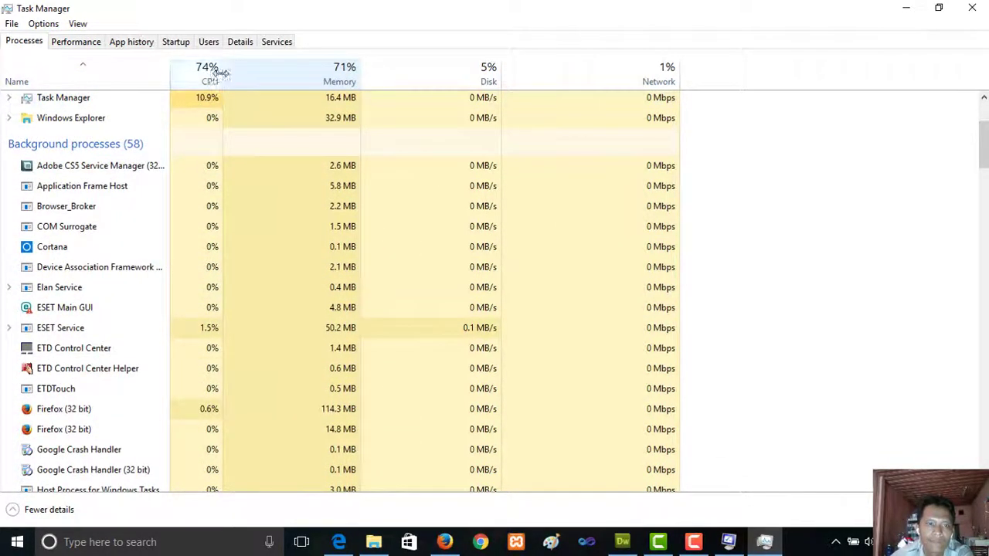
{"action": "left_click_drag", "start_coordinate": [220, 73], "coordinate": [300, 84]}
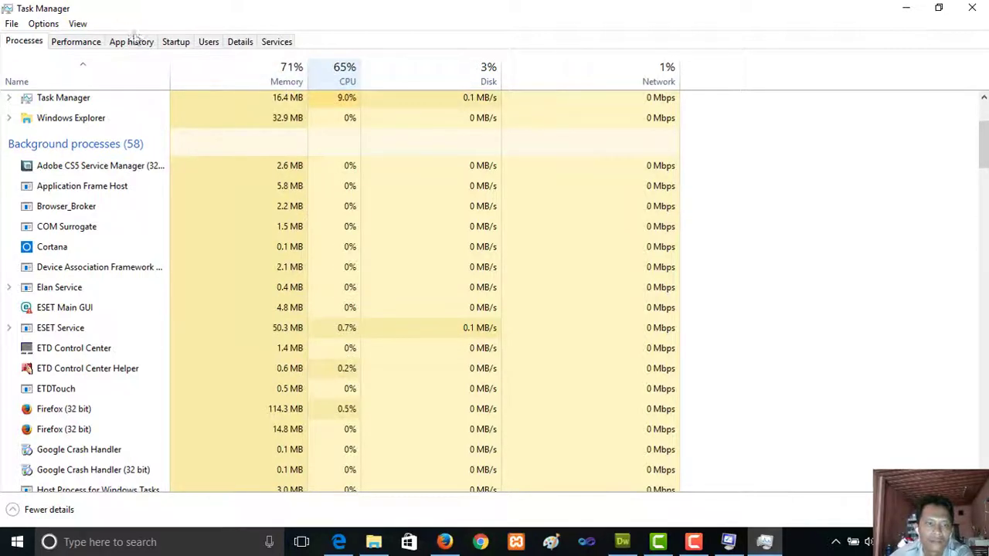
Review the app history and go through the startup programs from Snagit up to Adobe Updater Startup Utility
{"action": "left_click", "coordinate": [79, 45]}
{"action": "left_click", "coordinate": [117, 45]}
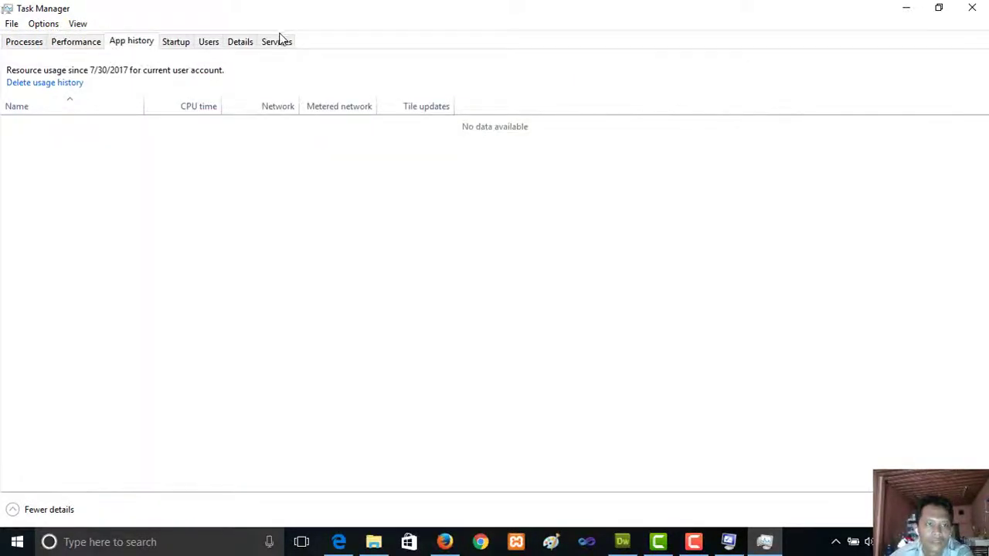
{"action": "left_click", "coordinate": [180, 44]}
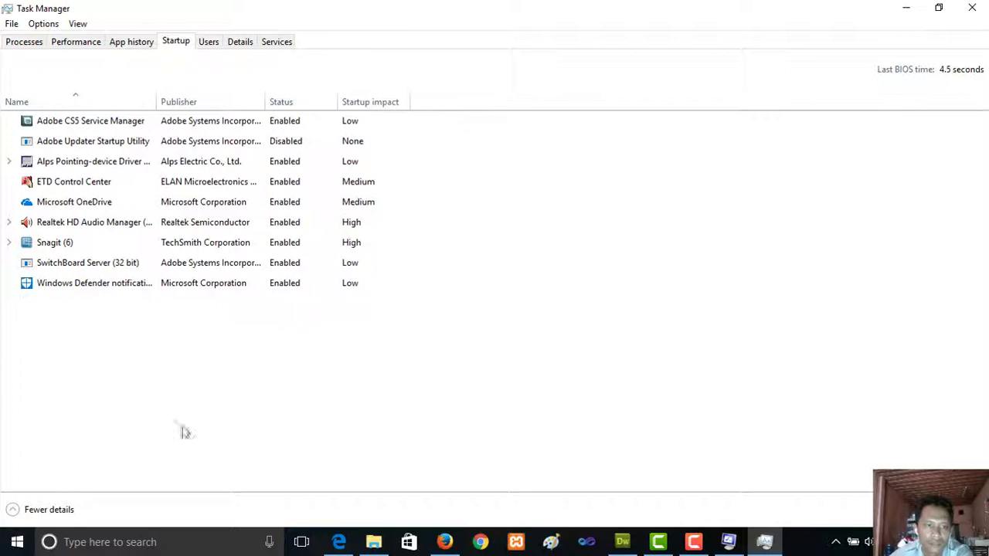
{"action": "left_click", "coordinate": [59, 242]}
{"action": "left_click", "coordinate": [59, 222]}
{"action": "left_click", "coordinate": [60, 203]}
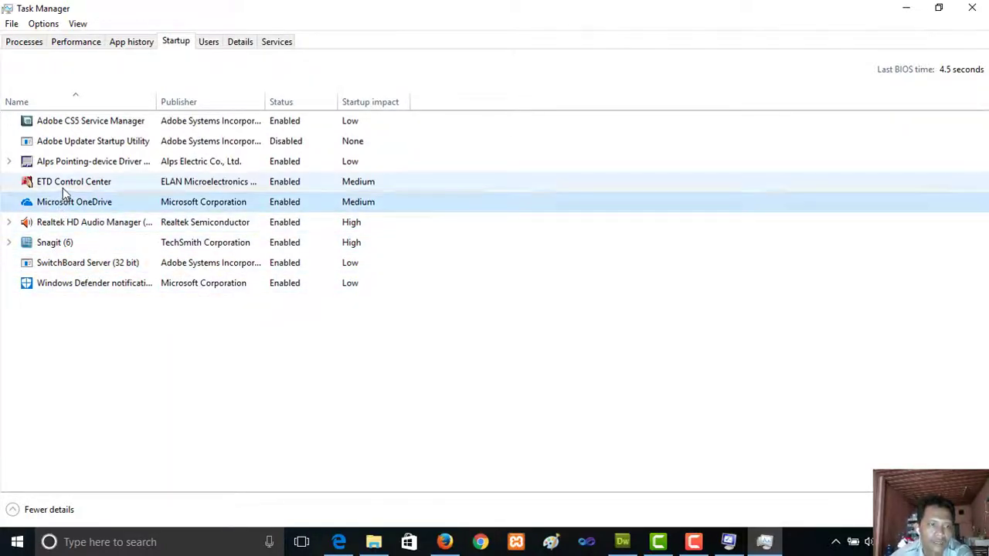
{"action": "left_click", "coordinate": [62, 184]}
{"action": "left_click", "coordinate": [61, 162]}
{"action": "left_click", "coordinate": [63, 142]}
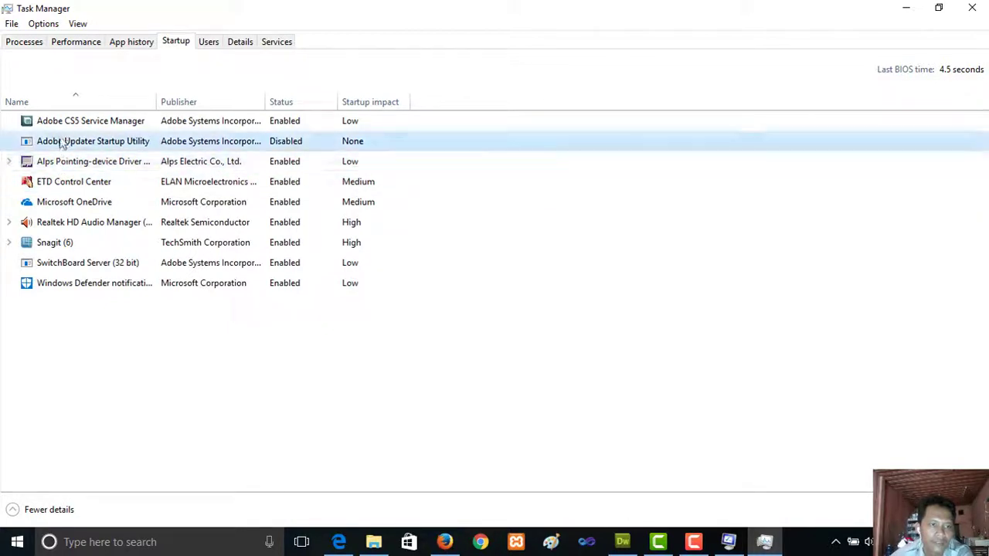
Disable the Adobe CS5 Service Manager startup entry and enable it again
{"action": "left_click", "coordinate": [128, 125]}
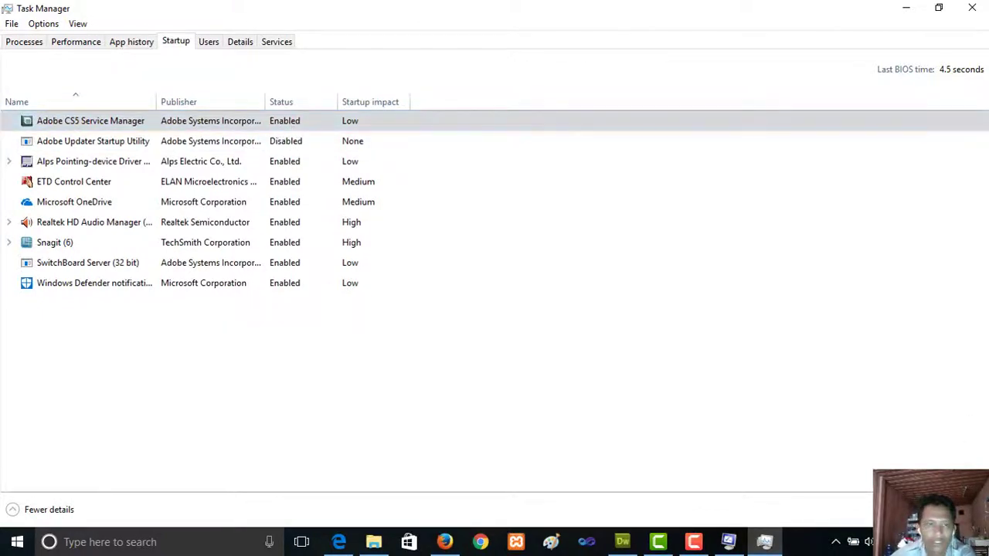
{"action": "left_click", "coordinate": [87, 144]}
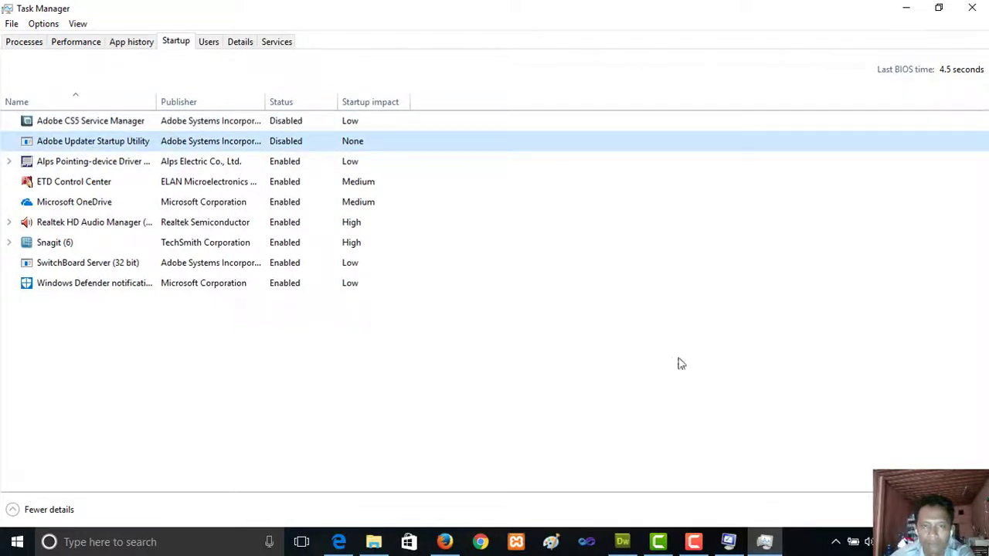
{"action": "left_click", "coordinate": [308, 121]}
{"action": "left_click", "coordinate": [946, 510]}
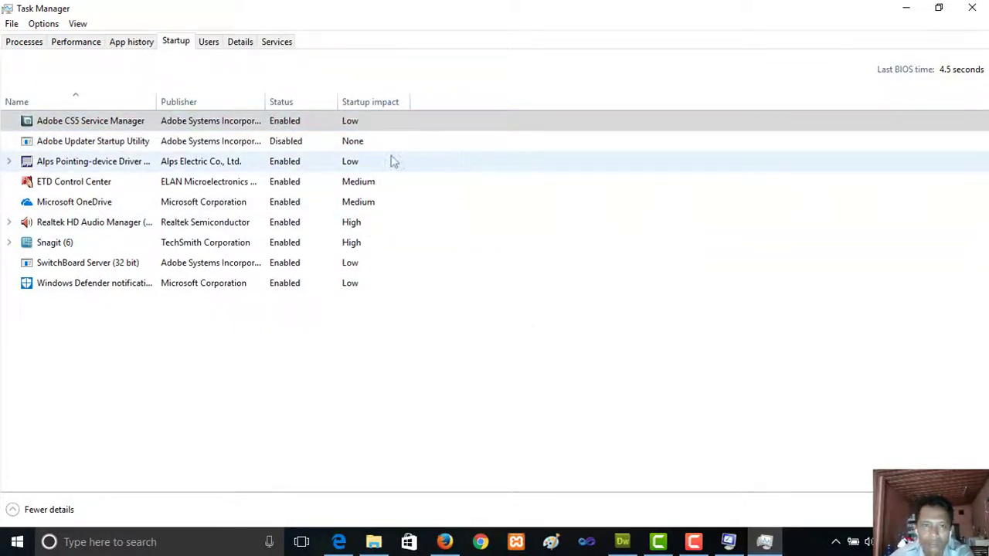
Check the available actions for the Adobe CS5 Service Manager startup entry and keep the entry enabled
{"action": "right_click", "coordinate": [356, 126]}
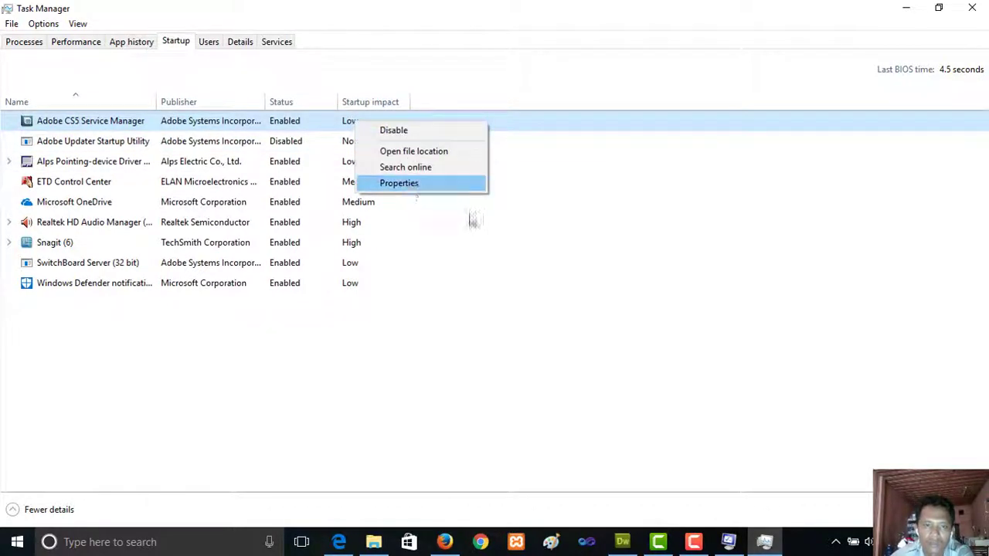
{"action": "left_click", "coordinate": [660, 246]}
{"action": "left_click", "coordinate": [275, 126]}
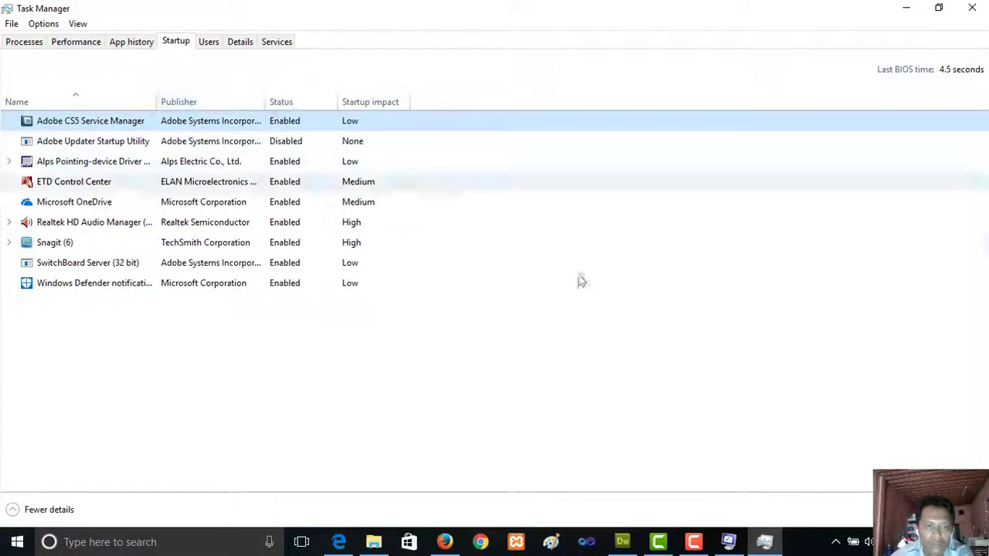
{"action": "left_click", "coordinate": [944, 510]}
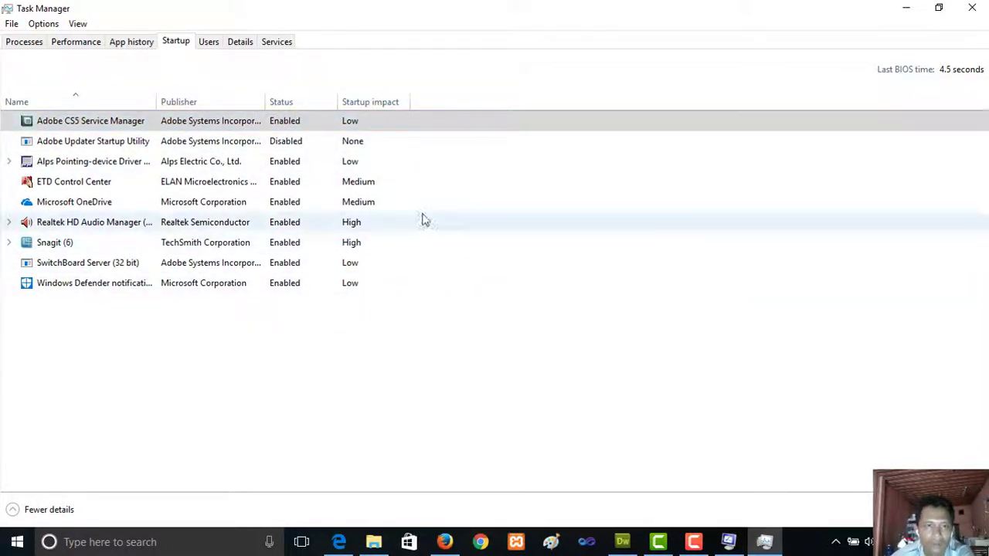
Close Task Manager and move the System Configuration window to the middle of the desktop
{"action": "left_click", "coordinate": [970, 11]}
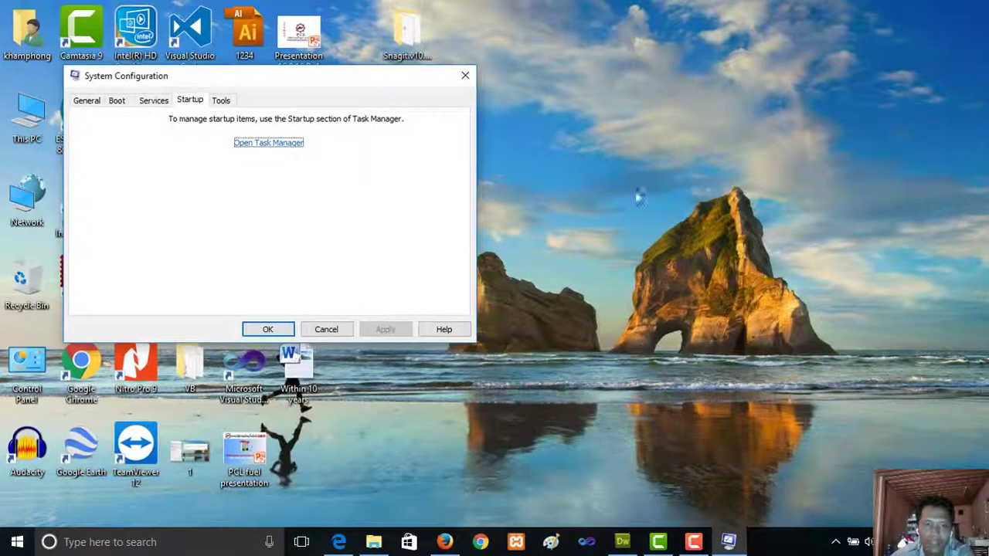
{"action": "left_click_drag", "start_coordinate": [311, 75], "coordinate": [593, 85]}
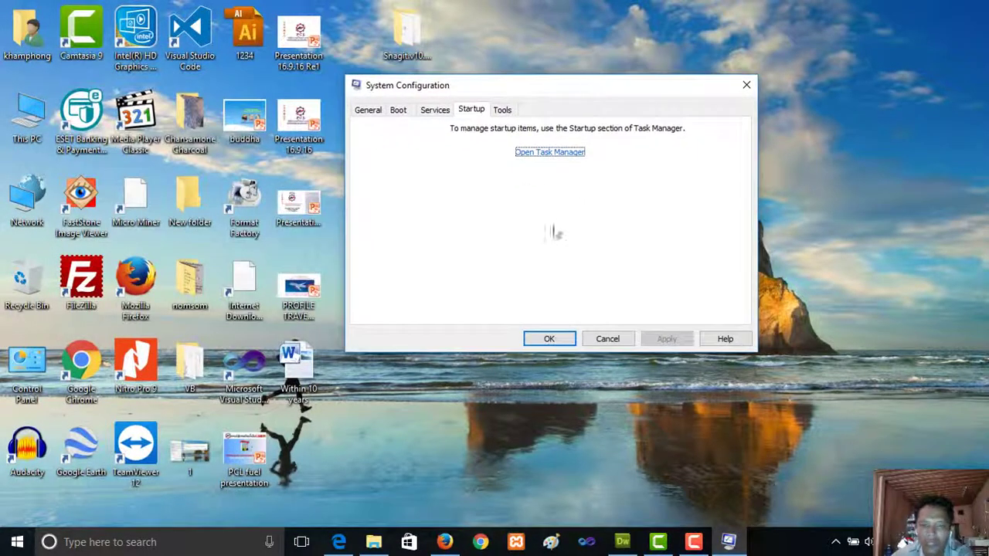